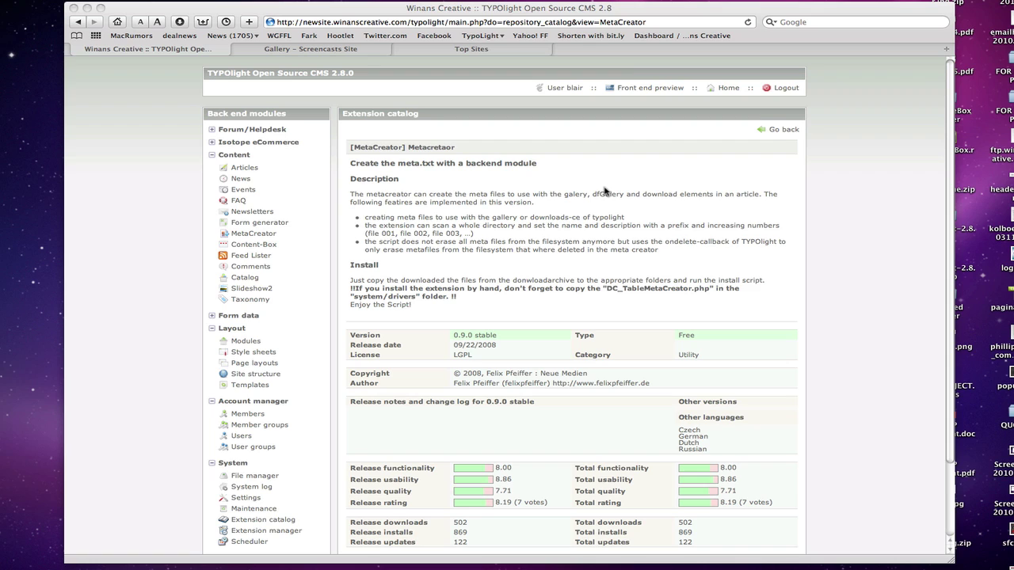
Check the front-end gallery page, then return to the CMS back end.
{"action": "scroll", "coordinate": [603, 190], "scroll_direction": "down", "scroll_amount": 1}
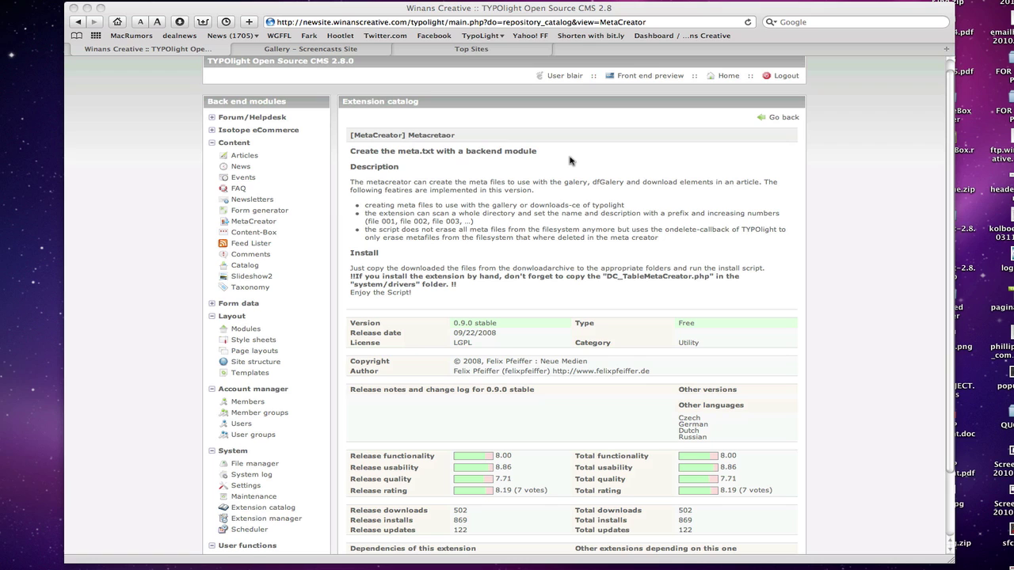
{"action": "scroll", "coordinate": [570, 161], "scroll_direction": "up", "scroll_amount": 1}
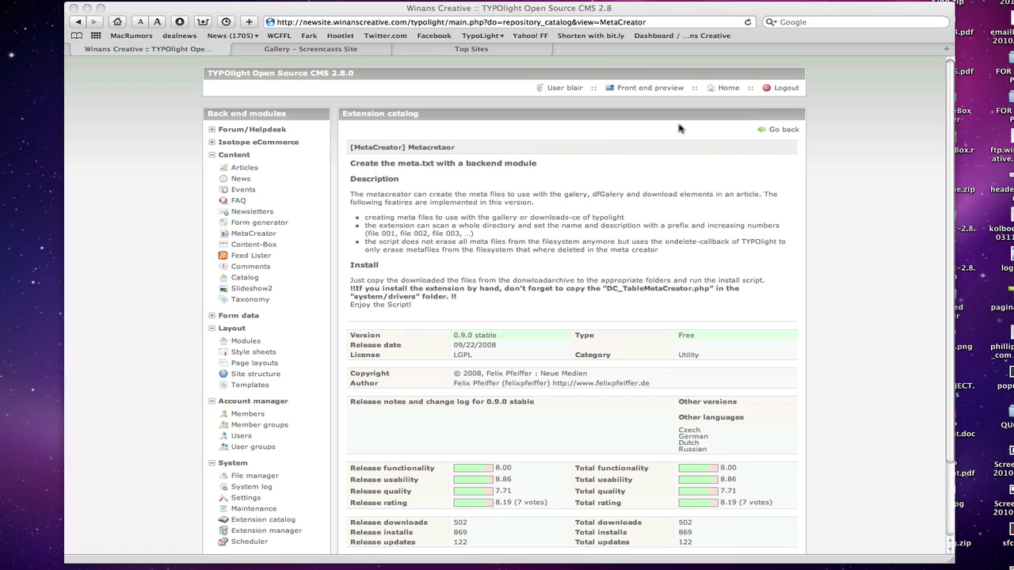
{"action": "left_click", "coordinate": [315, 49]}
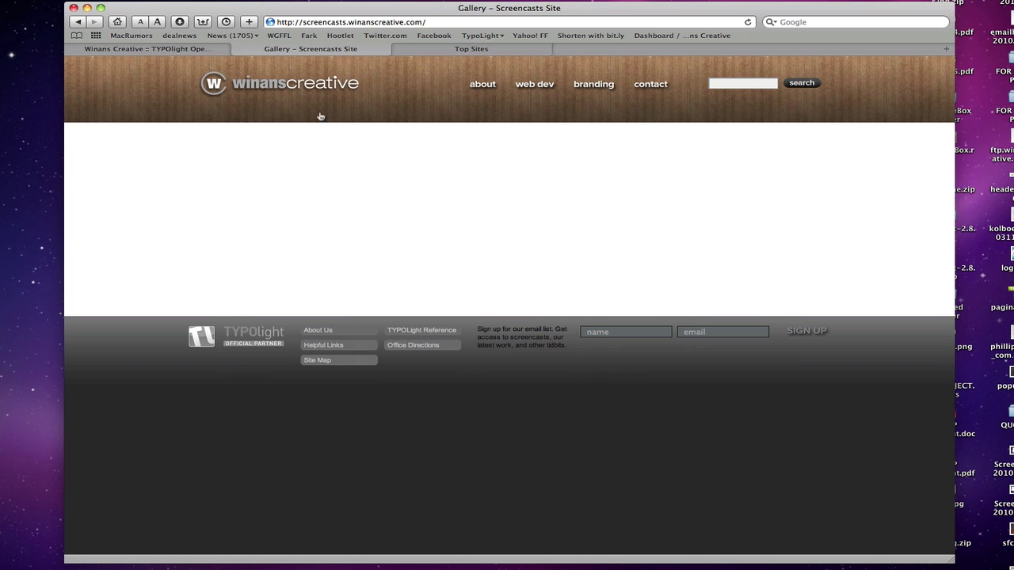
{"action": "left_click", "coordinate": [143, 49]}
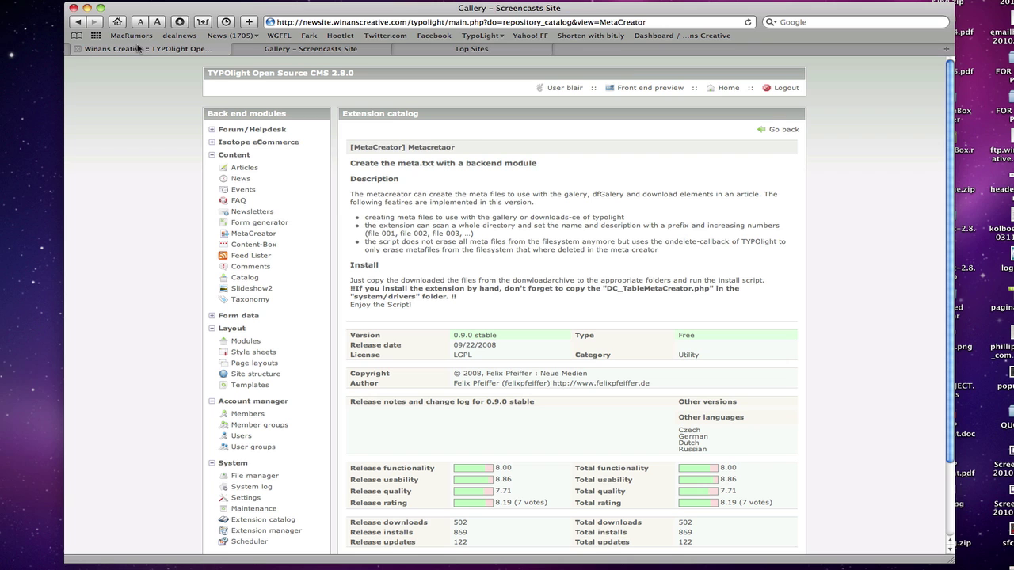
{"action": "scroll", "coordinate": [308, 321], "scroll_direction": "down", "scroll_amount": 2}
{"action": "scroll", "coordinate": [308, 321], "scroll_direction": "down", "scroll_amount": 1}
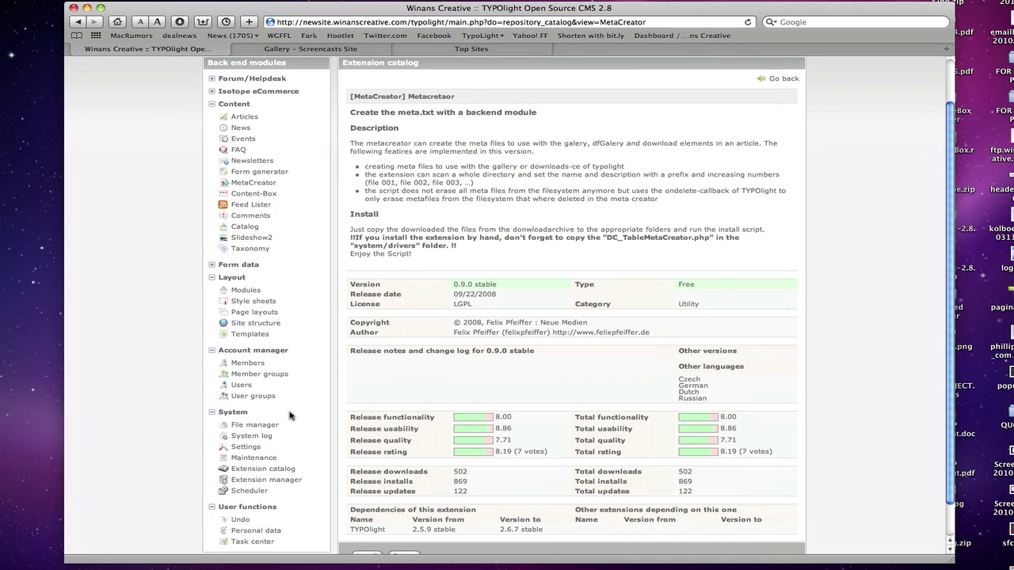
Open the file manager and browse the advertising folder's ad images, ABCad.jpg through BSB.jpg.
{"action": "left_click", "coordinate": [265, 430]}
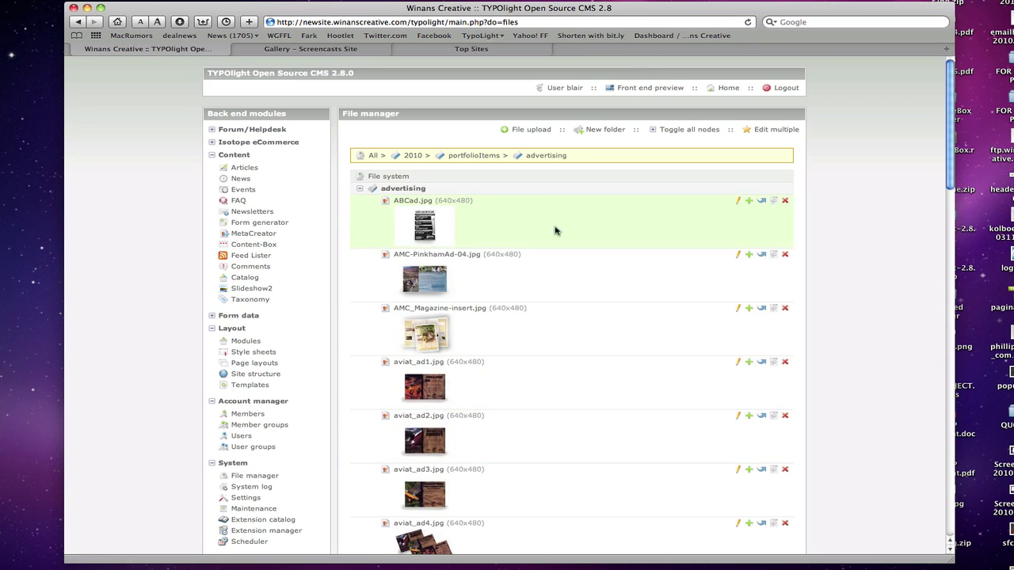
{"action": "scroll", "coordinate": [586, 278], "scroll_direction": "down", "scroll_amount": 5}
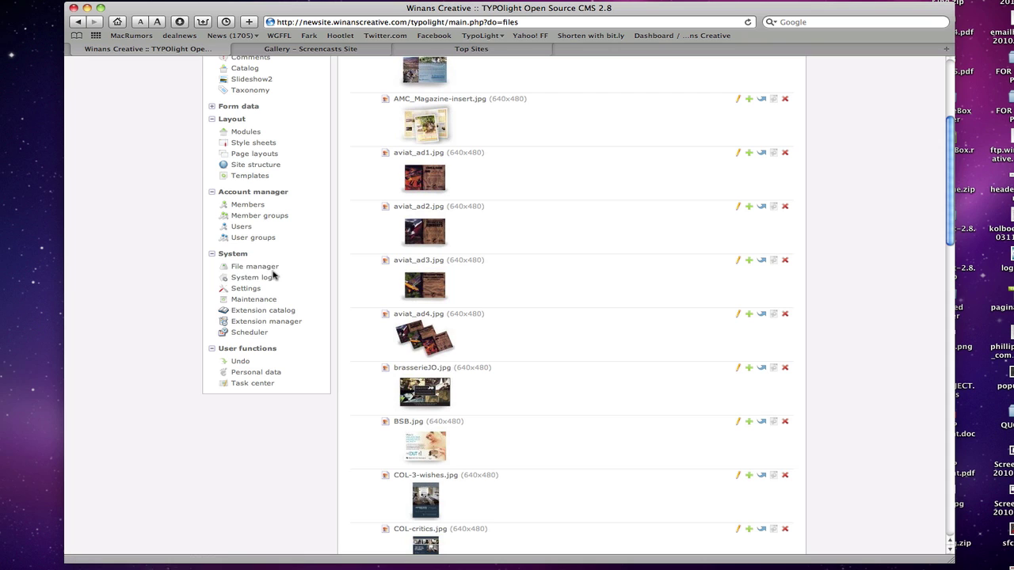
{"action": "scroll", "coordinate": [610, 306], "scroll_direction": "up", "scroll_amount": 3}
{"action": "scroll", "coordinate": [610, 306], "scroll_direction": "up", "scroll_amount": 1}
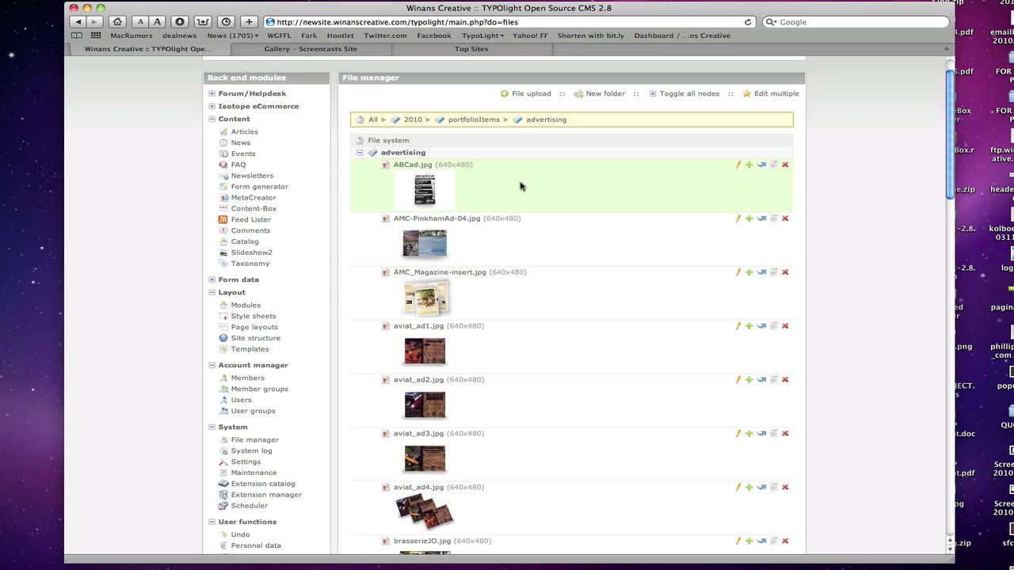
{"action": "scroll", "coordinate": [518, 237], "scroll_direction": "down", "scroll_amount": 5}
{"action": "scroll", "coordinate": [518, 272], "scroll_direction": "up", "scroll_amount": 3}
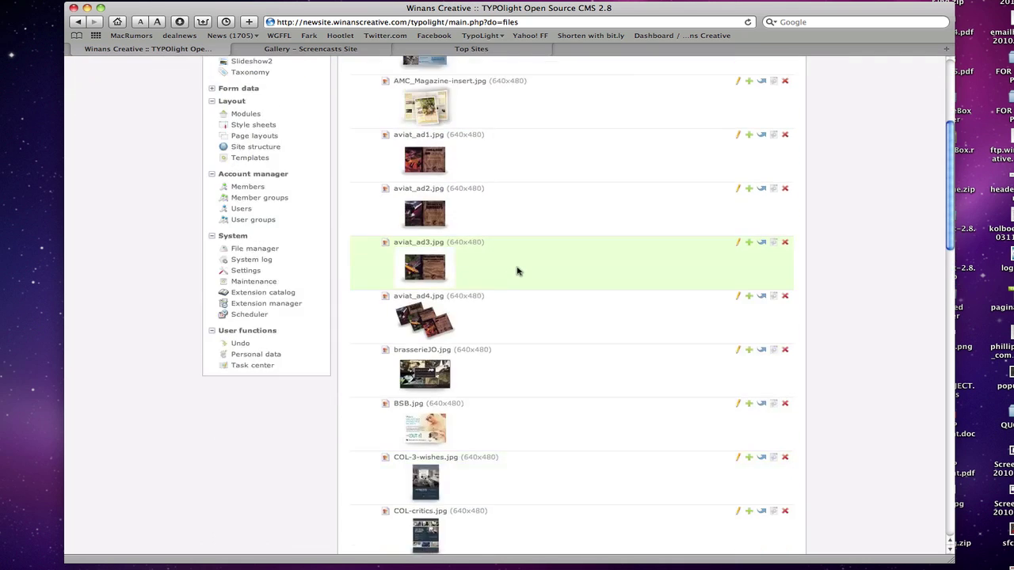
{"action": "scroll", "coordinate": [518, 272], "scroll_direction": "up", "scroll_amount": 4}
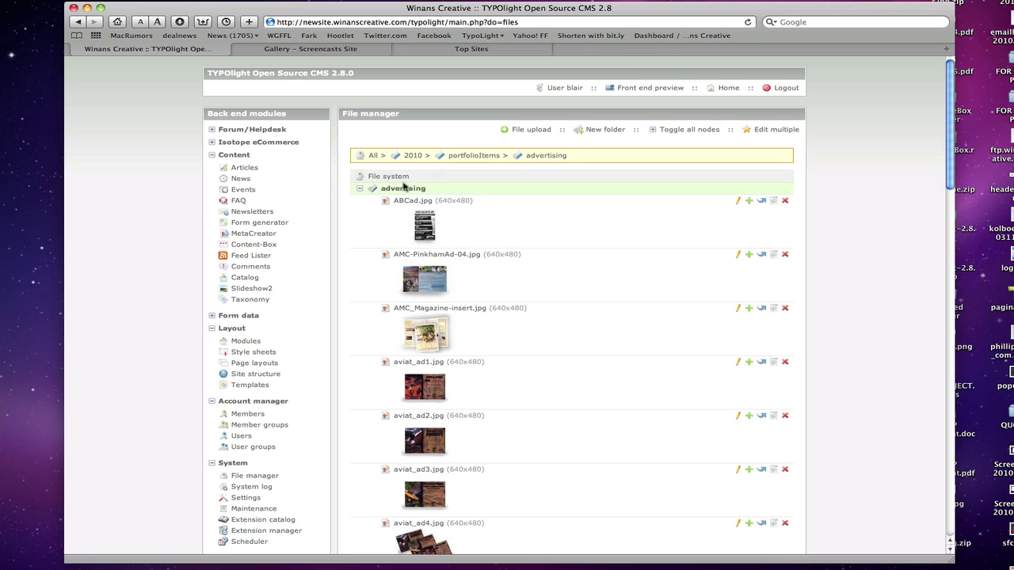
Create a new MetaCreator metafile named Advertising.
{"action": "left_click", "coordinate": [245, 234]}
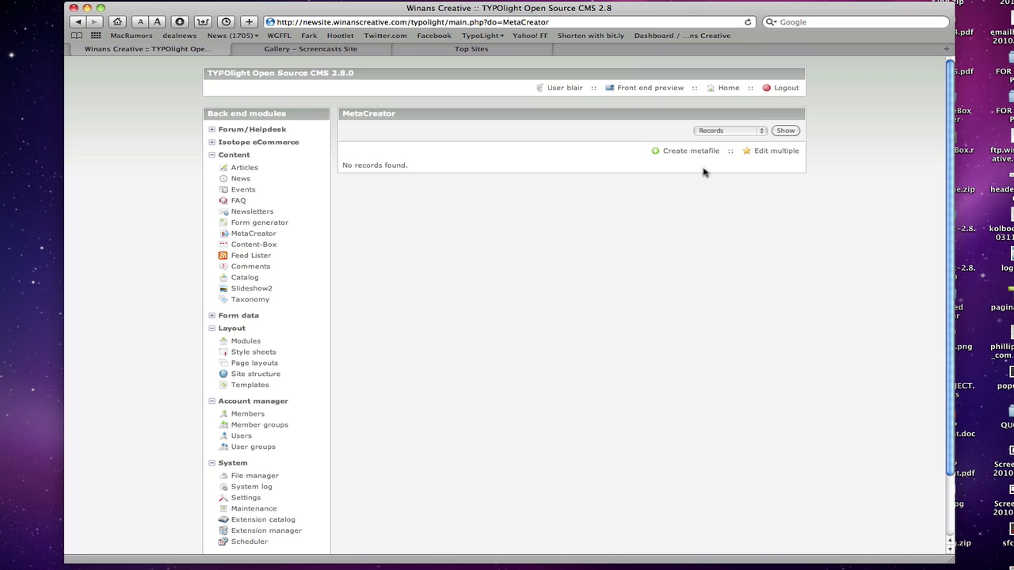
{"action": "left_click", "coordinate": [680, 151]}
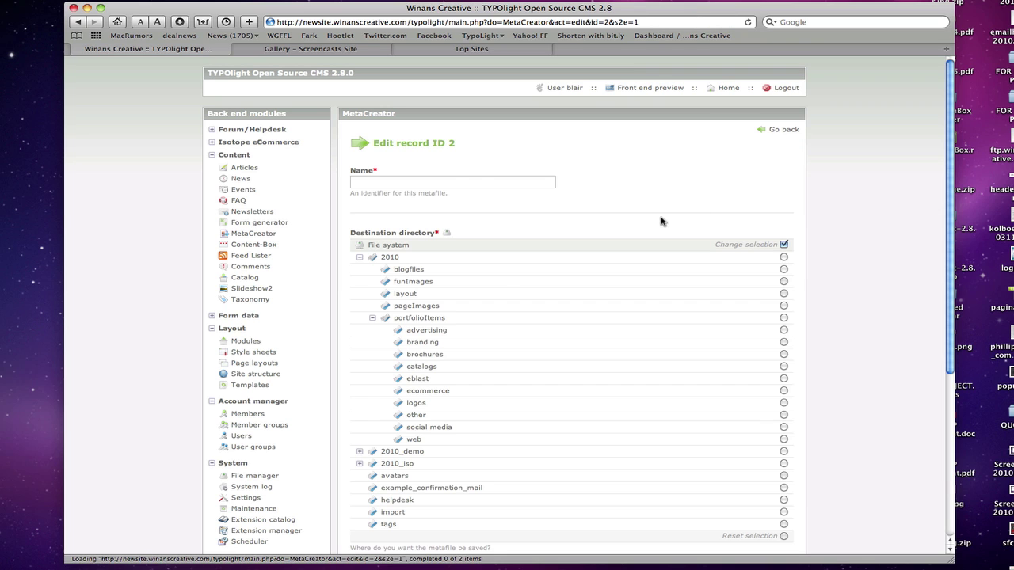
{"action": "left_click", "coordinate": [434, 183]}
{"action": "type", "text": "Advertising"}
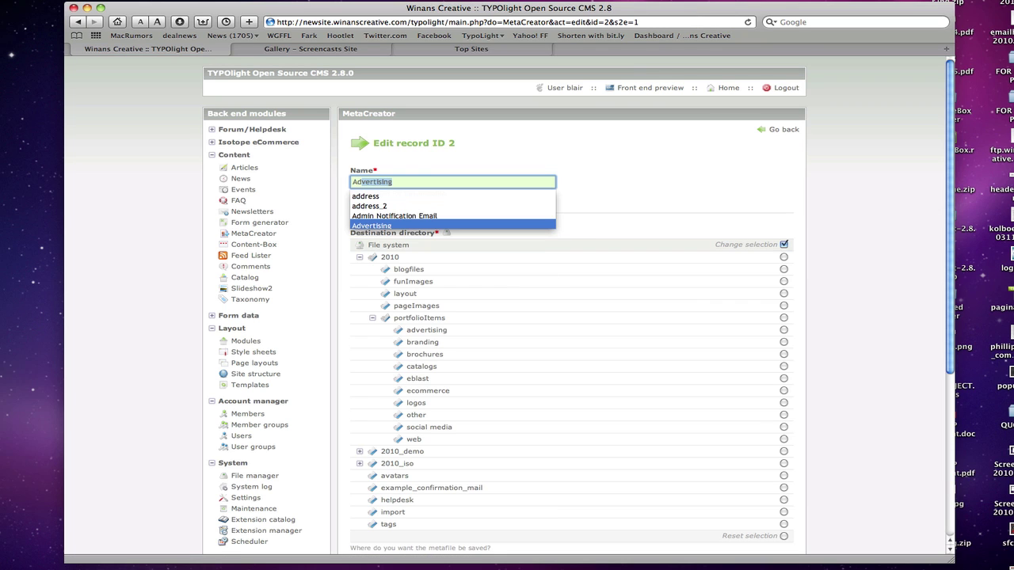
{"action": "left_click", "coordinate": [640, 173]}
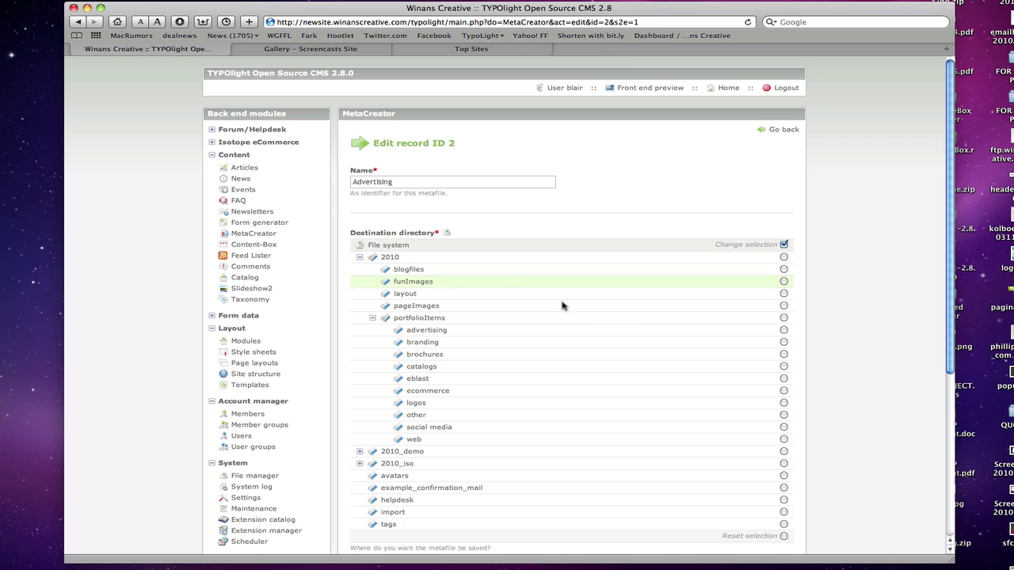
Target the advertising folder and set the metafile language to en.
{"action": "left_click", "coordinate": [784, 330]}
{"action": "scroll", "coordinate": [618, 401], "scroll_direction": "down", "scroll_amount": 3}
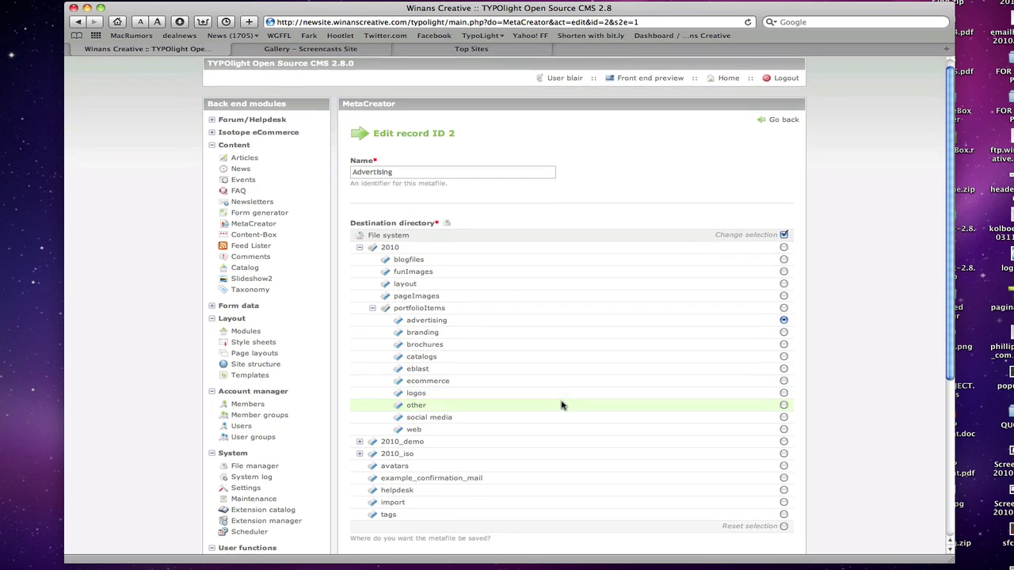
{"action": "scroll", "coordinate": [476, 313], "scroll_direction": "down", "scroll_amount": 1}
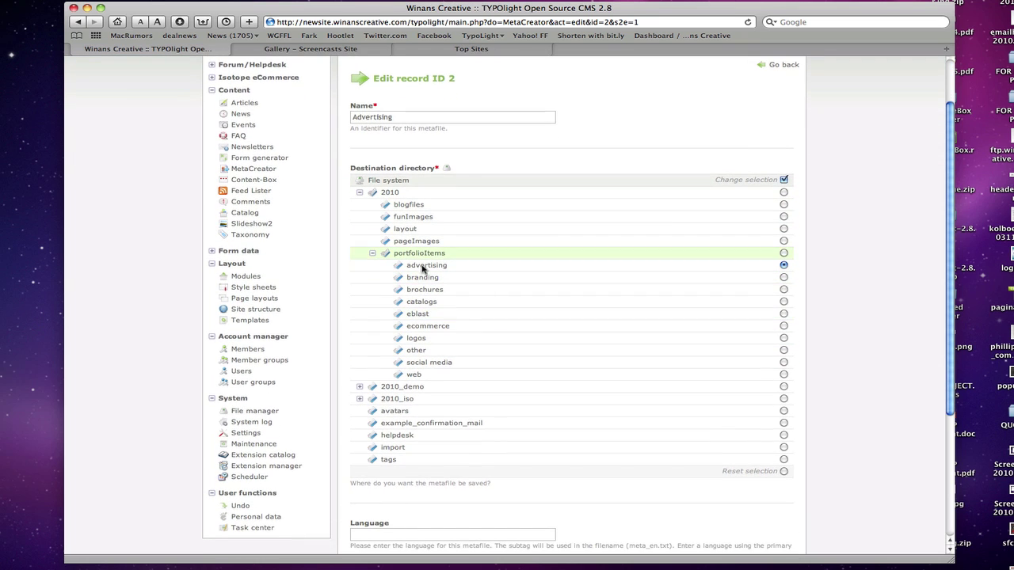
{"action": "scroll", "coordinate": [499, 367], "scroll_direction": "down", "scroll_amount": 6}
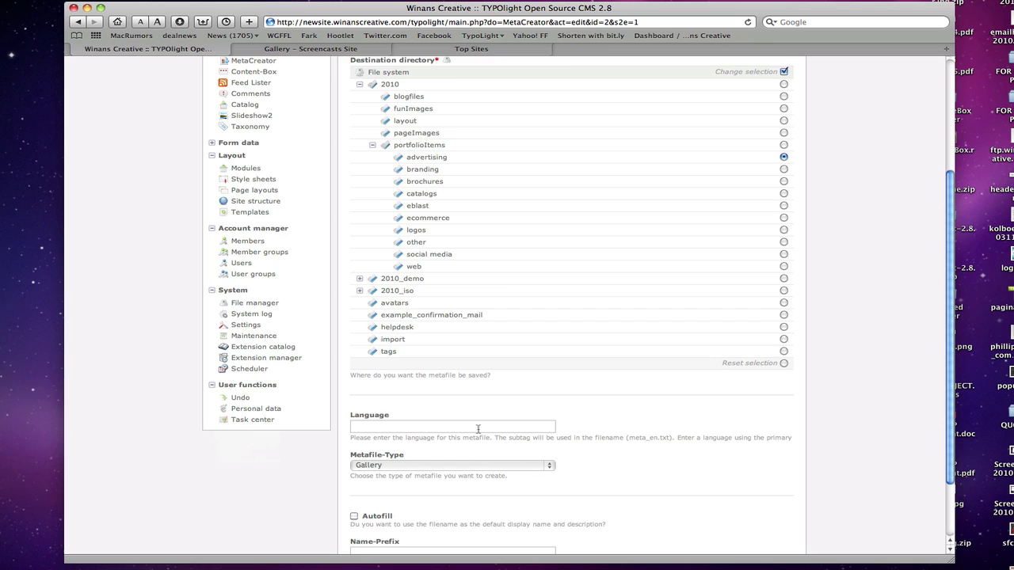
{"action": "scroll", "coordinate": [431, 396], "scroll_direction": "down", "scroll_amount": 1}
{"action": "left_click", "coordinate": [373, 405]}
{"action": "type", "text": "en"}
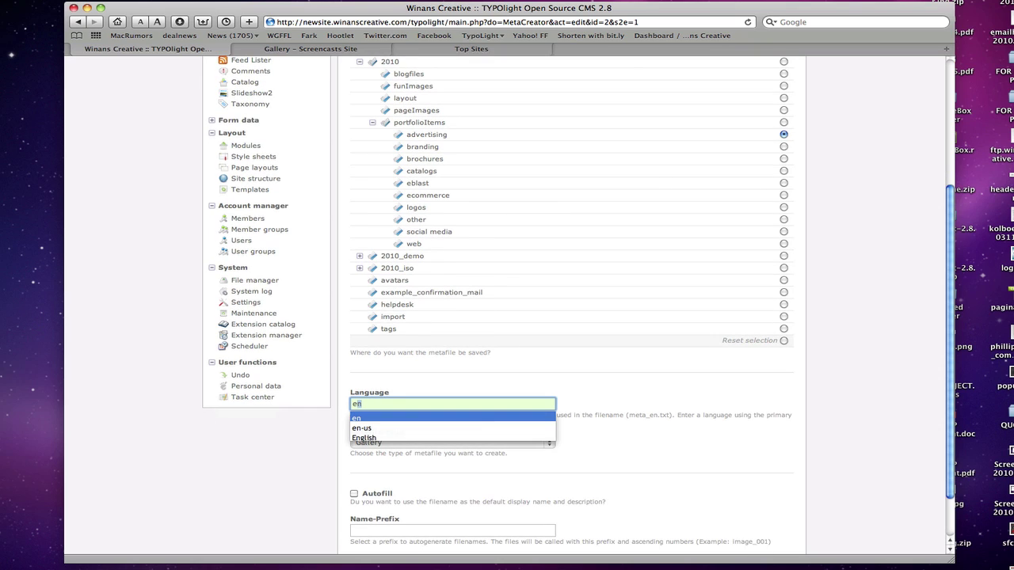
{"action": "left_click", "coordinate": [454, 386]}
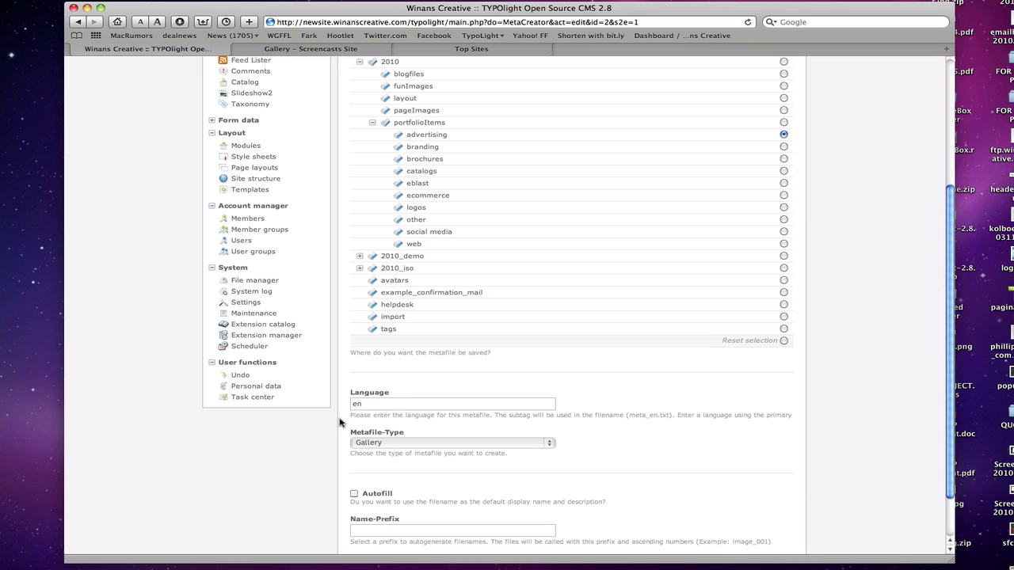
{"action": "scroll", "coordinate": [649, 412], "scroll_direction": "down", "scroll_amount": 2}
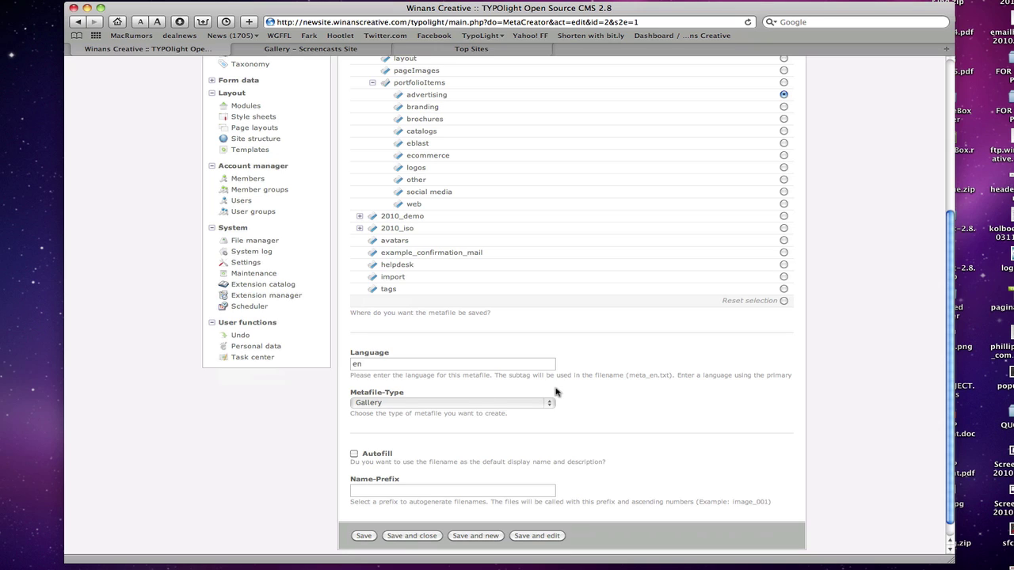
{"action": "left_click", "coordinate": [398, 404]}
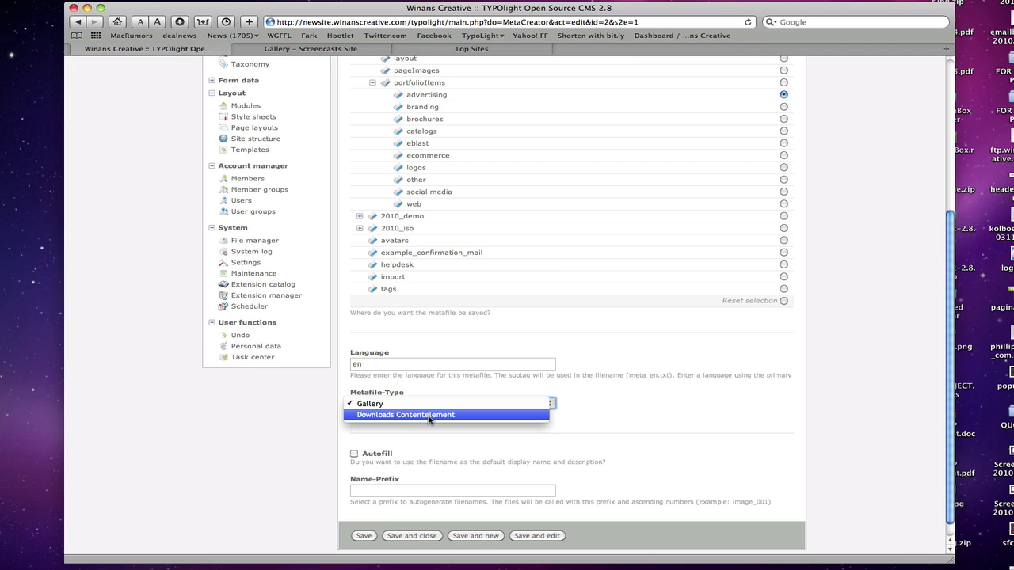
{"action": "left_click", "coordinate": [428, 403]}
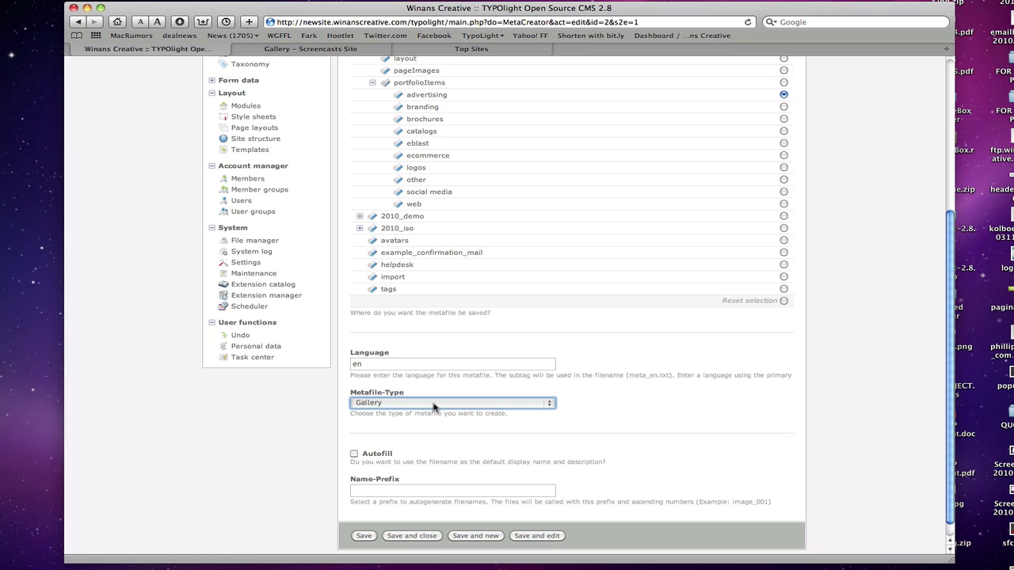
{"action": "scroll", "coordinate": [427, 446], "scroll_direction": "down", "scroll_amount": 1}
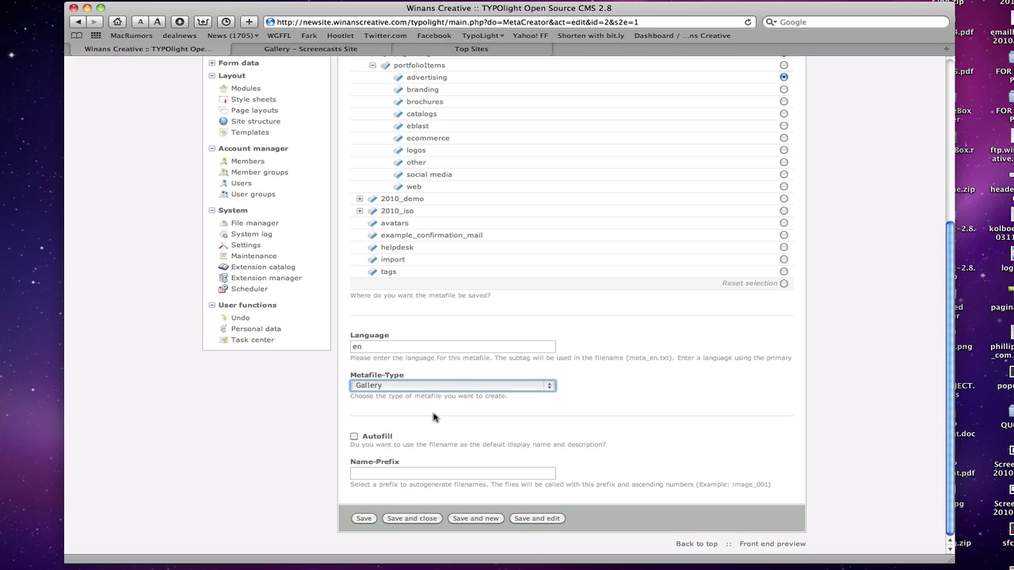
{"action": "left_click", "coordinate": [555, 410]}
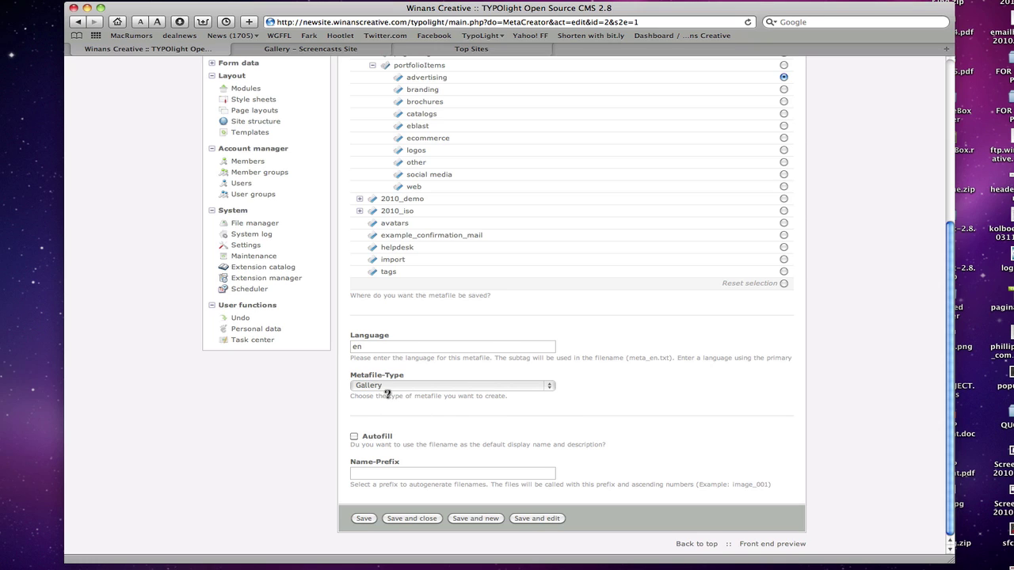
Enable autofilling names from filenames and review the generated Advertising Gallery entries.
{"action": "left_click", "coordinate": [378, 440]}
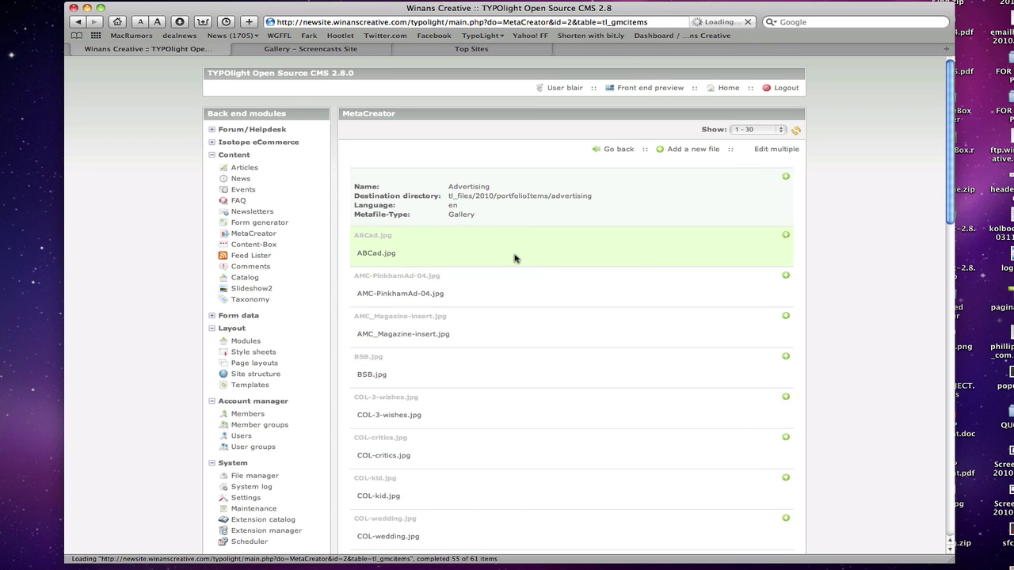
{"action": "scroll", "coordinate": [485, 291], "scroll_direction": "down", "scroll_amount": 15}
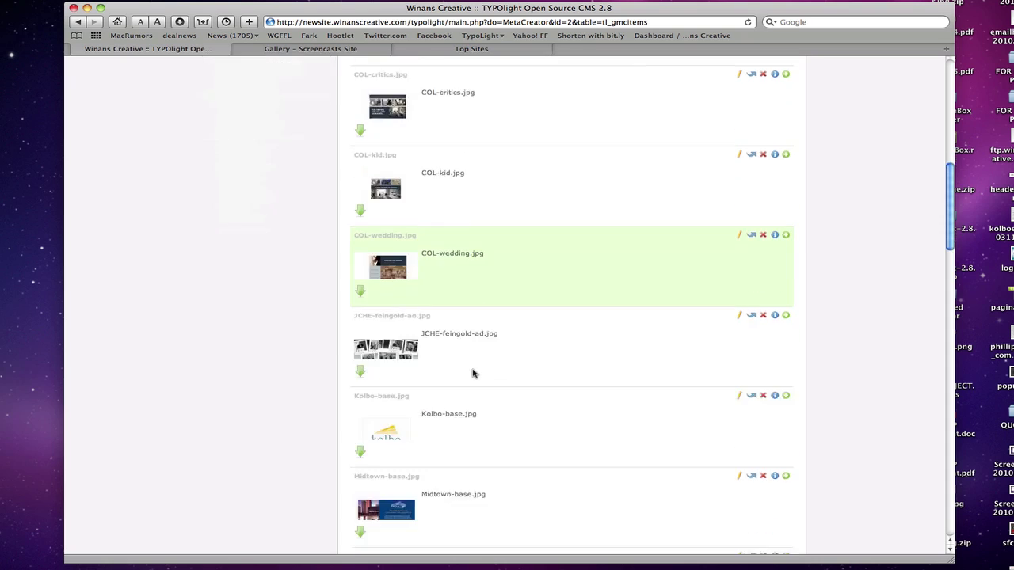
{"action": "scroll", "coordinate": [473, 377], "scroll_direction": "down", "scroll_amount": 20}
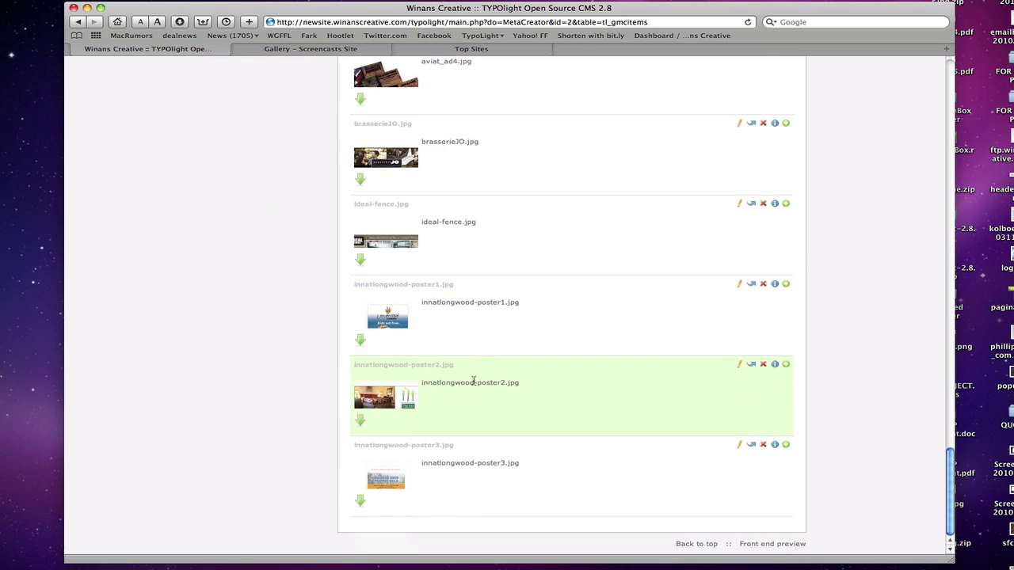
{"action": "scroll", "coordinate": [473, 385], "scroll_direction": "up", "scroll_amount": 20}
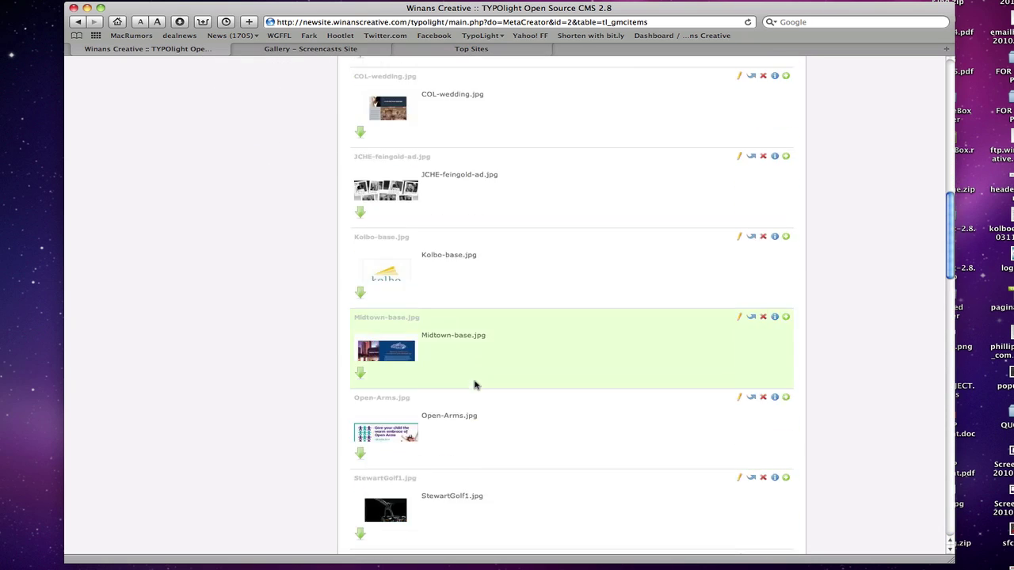
{"action": "scroll", "coordinate": [471, 389], "scroll_direction": "up", "scroll_amount": 15}
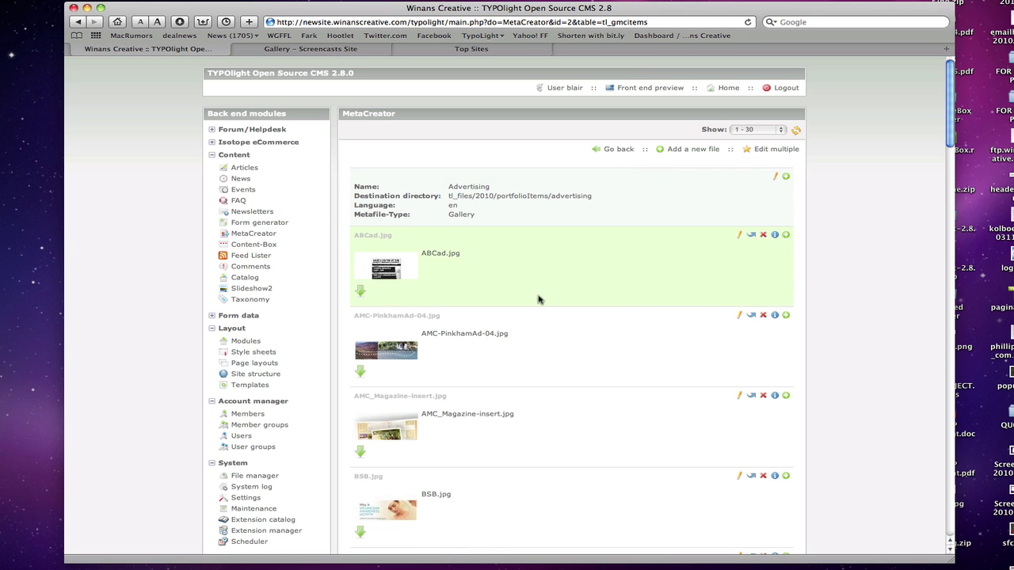
Try dragging the ABCad.jpg entry to reorder it in the list.
{"action": "scroll", "coordinate": [538, 299], "scroll_direction": "down", "scroll_amount": 10}
{"action": "scroll", "coordinate": [520, 392], "scroll_direction": "up", "scroll_amount": 1}
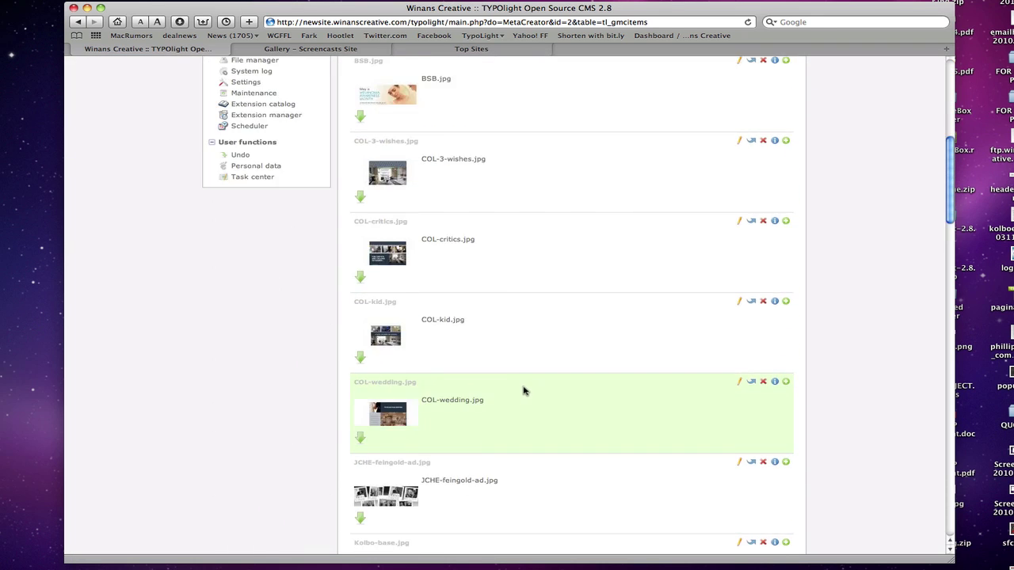
{"action": "scroll", "coordinate": [523, 389], "scroll_direction": "up", "scroll_amount": 10}
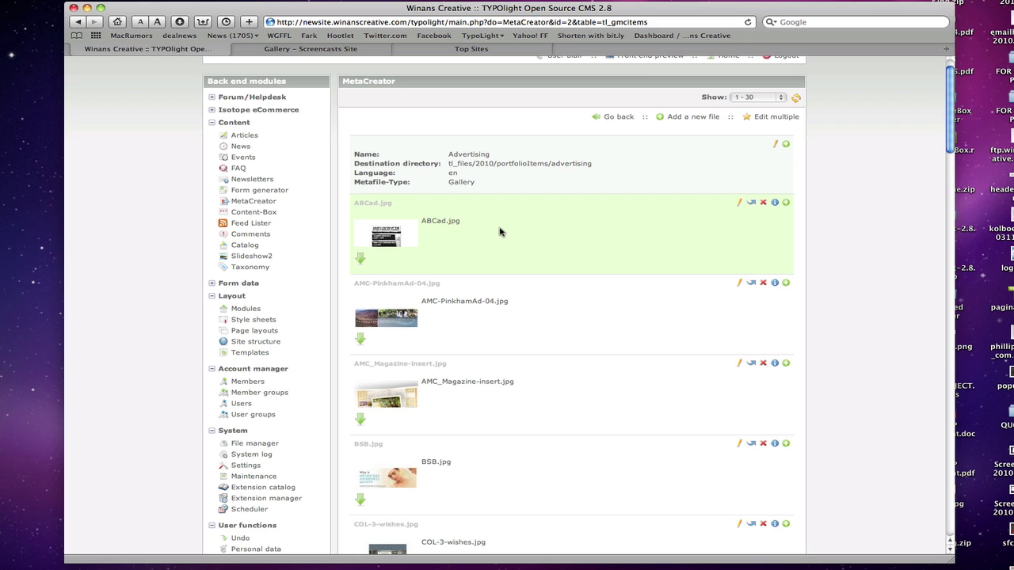
{"action": "mouse_move", "coordinate": [585, 234]}
{"action": "left_mouse_down"}
{"action": "mouse_move", "coordinate": [574, 339]}
{"action": "mouse_move", "coordinate": [583, 232]}
{"action": "left_mouse_up"}
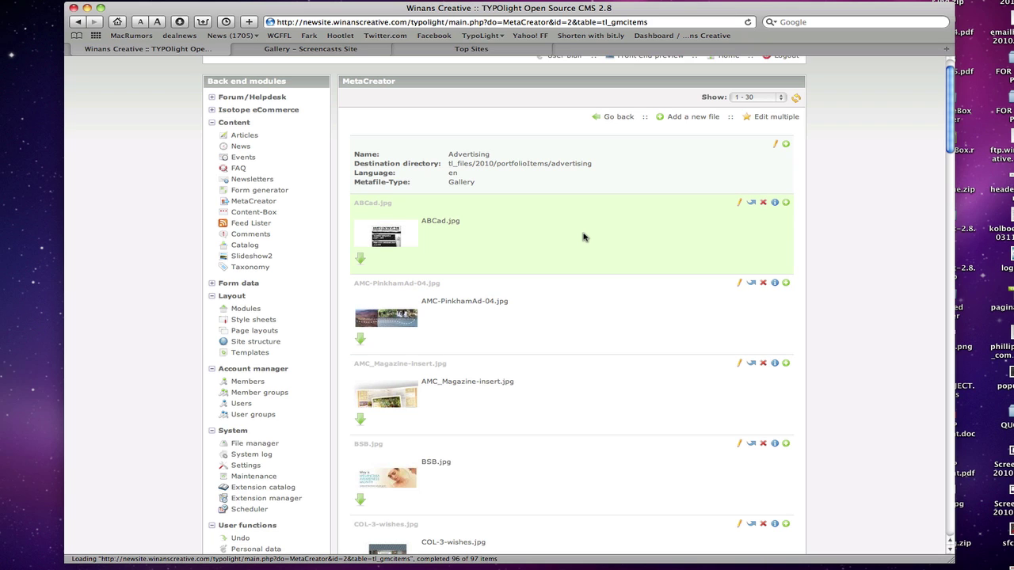
Open the ABCad.jpg entry and rename its display name to 'Amherst Brewing Company Ad'.
{"action": "left_click", "coordinate": [739, 204]}
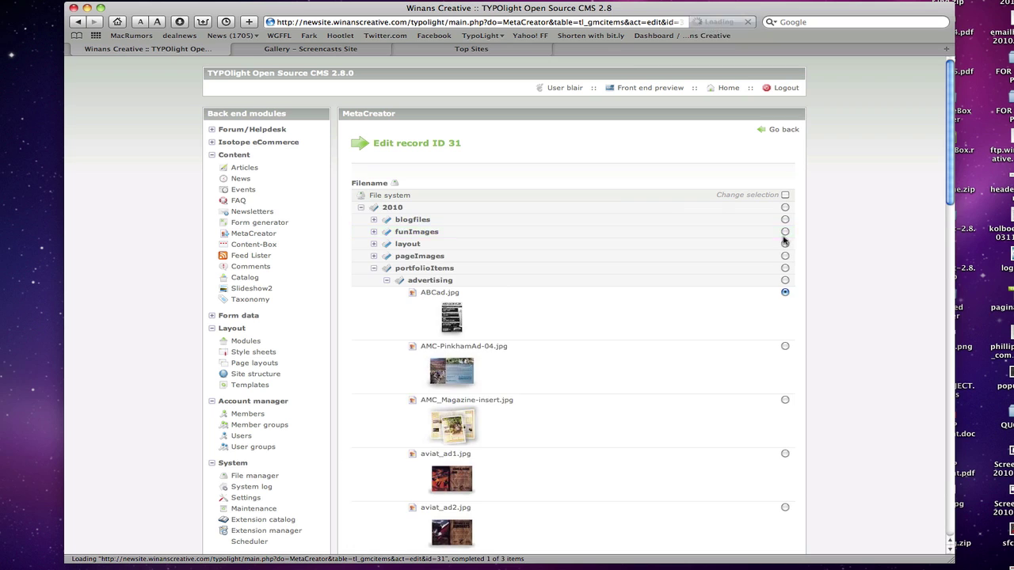
{"action": "left_click", "coordinate": [785, 195]}
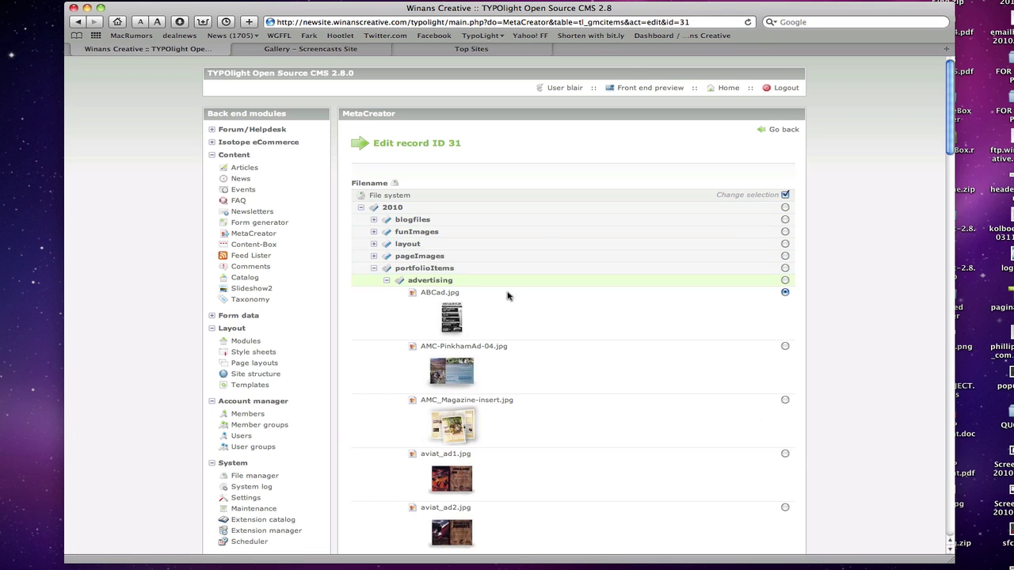
{"action": "scroll", "coordinate": [363, 151], "scroll_direction": "down", "scroll_amount": 1}
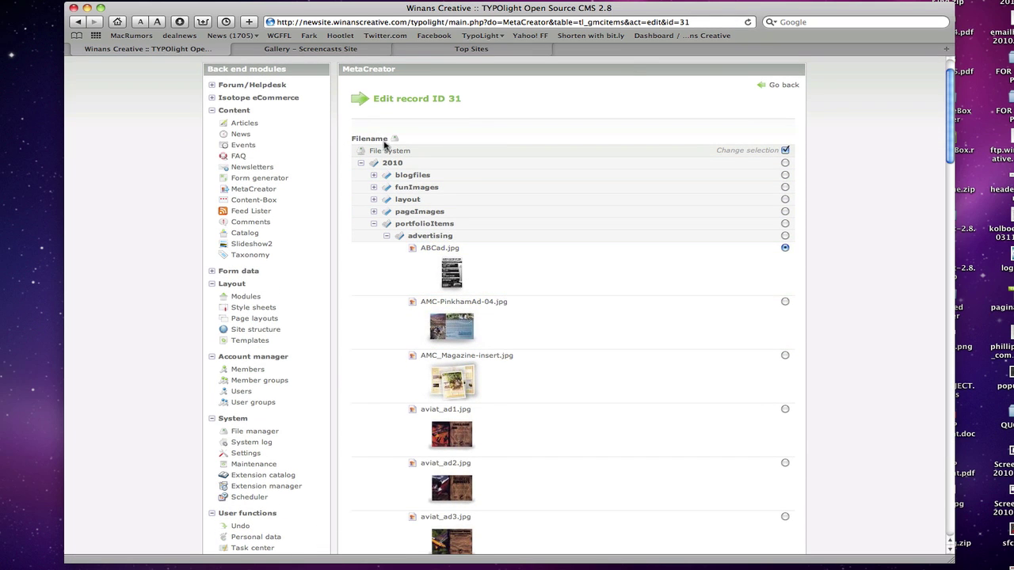
{"action": "left_click", "coordinate": [786, 150]}
{"action": "triple_click", "coordinate": [407, 192]}
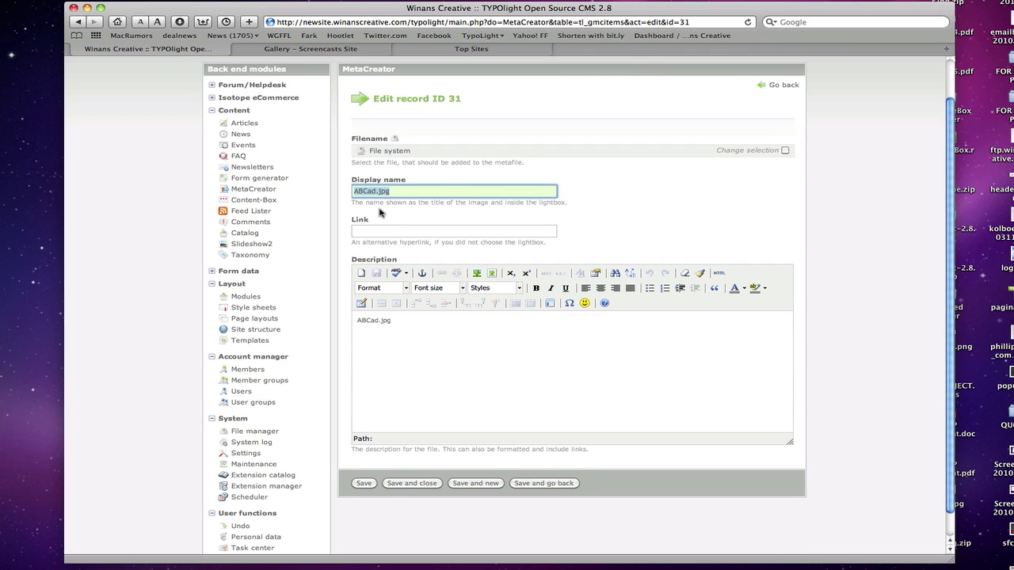
{"action": "type", "text": "Amherst Brewing Company A"}
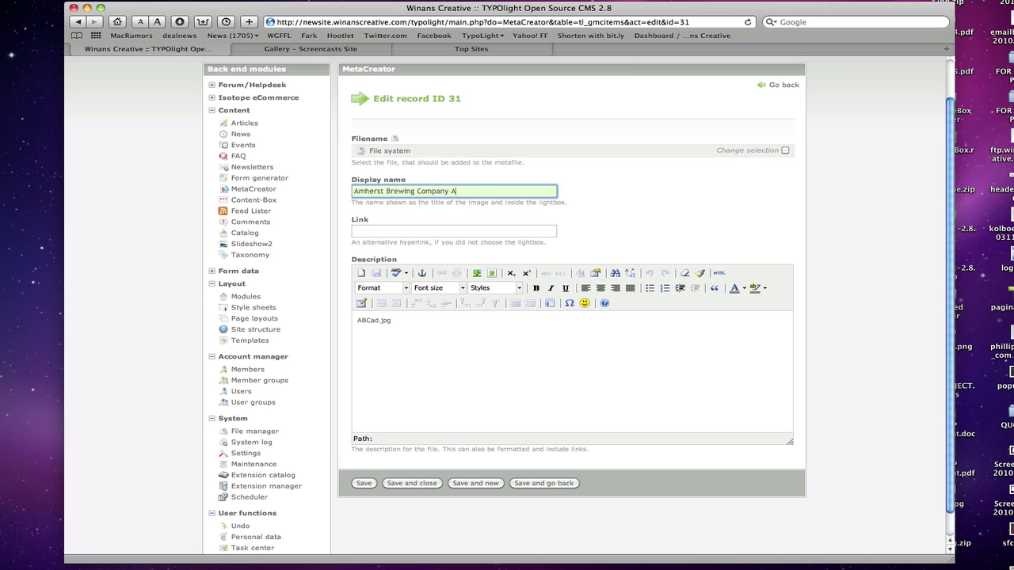
Replace the ABCad.jpg description with 'Amherst Brewing Company'.
{"action": "left_click", "coordinate": [391, 232]}
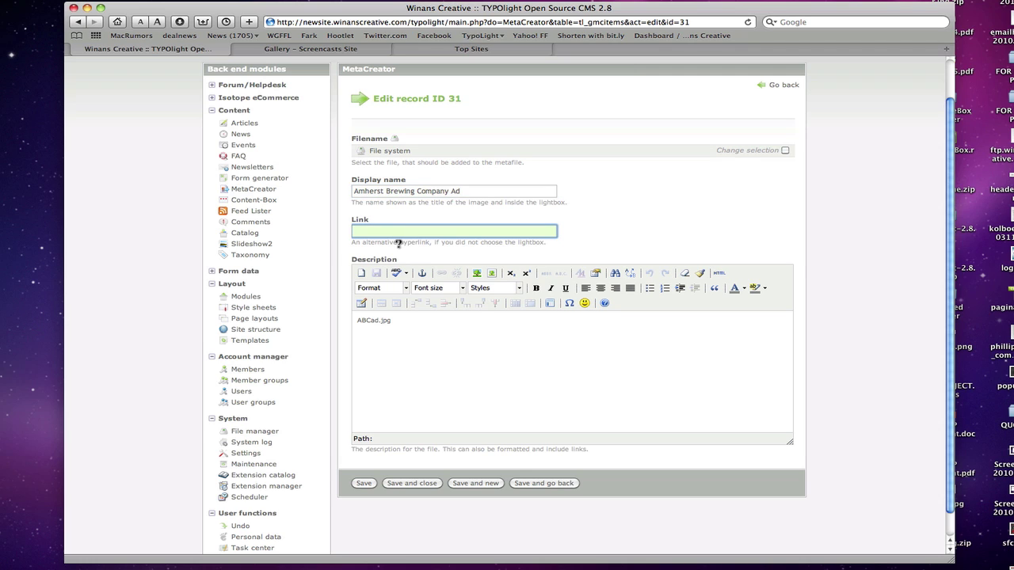
{"action": "mouse_move", "coordinate": [398, 243]}
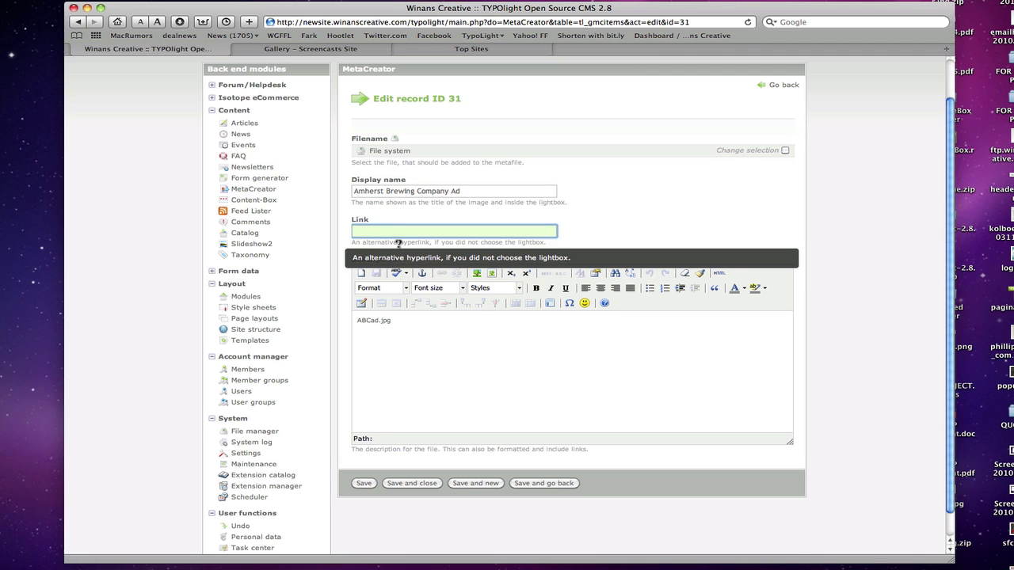
{"action": "left_click", "coordinate": [453, 344]}
{"action": "left_click_drag", "start_coordinate": [391, 321], "coordinate": [282, 320]}
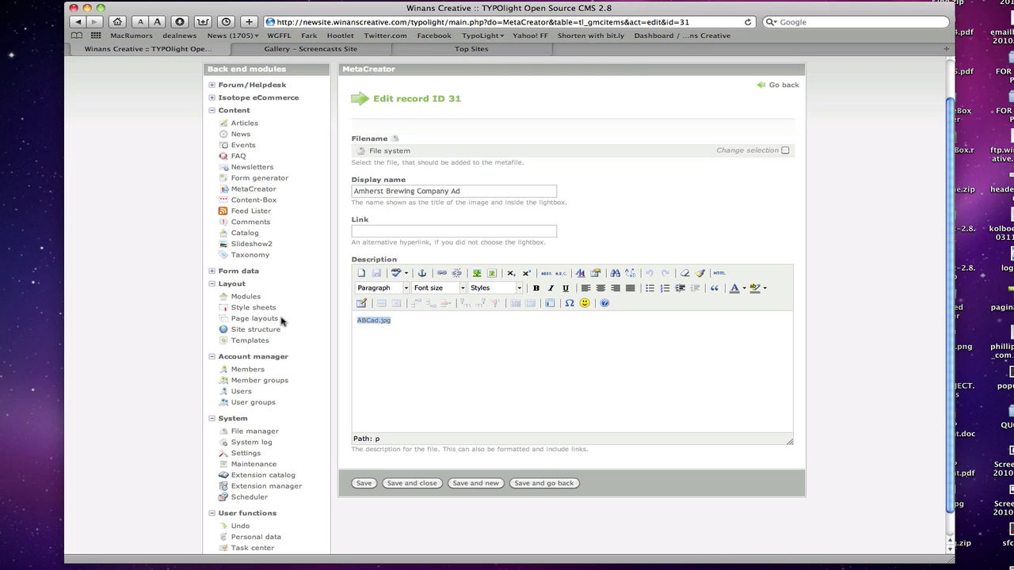
{"action": "type", "text": "Amherst Brewing Company"}
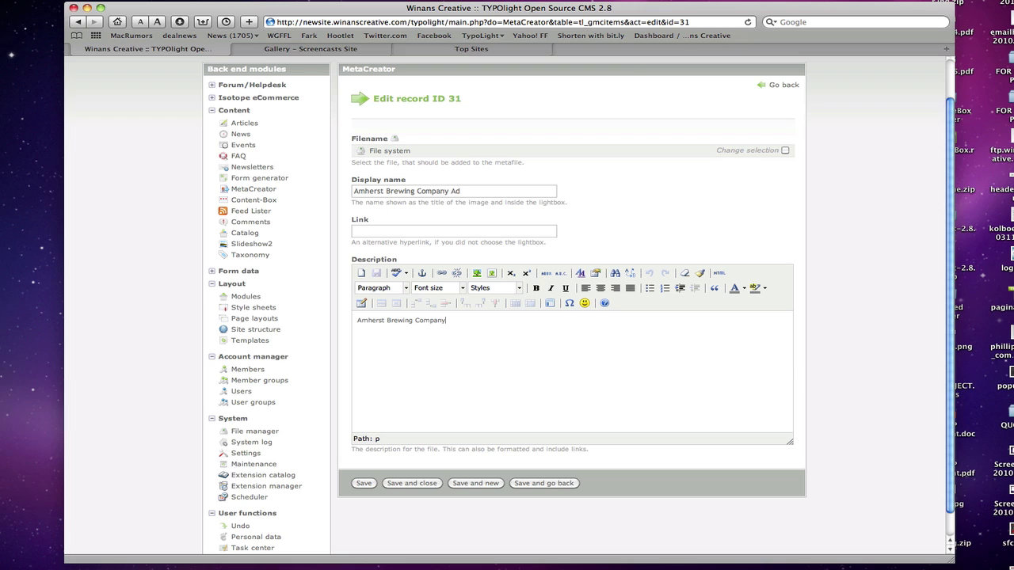
{"action": "left_click", "coordinate": [495, 343]}
Save the caption changes and open the Gallery article's content elements.
{"action": "left_click", "coordinate": [421, 484]}
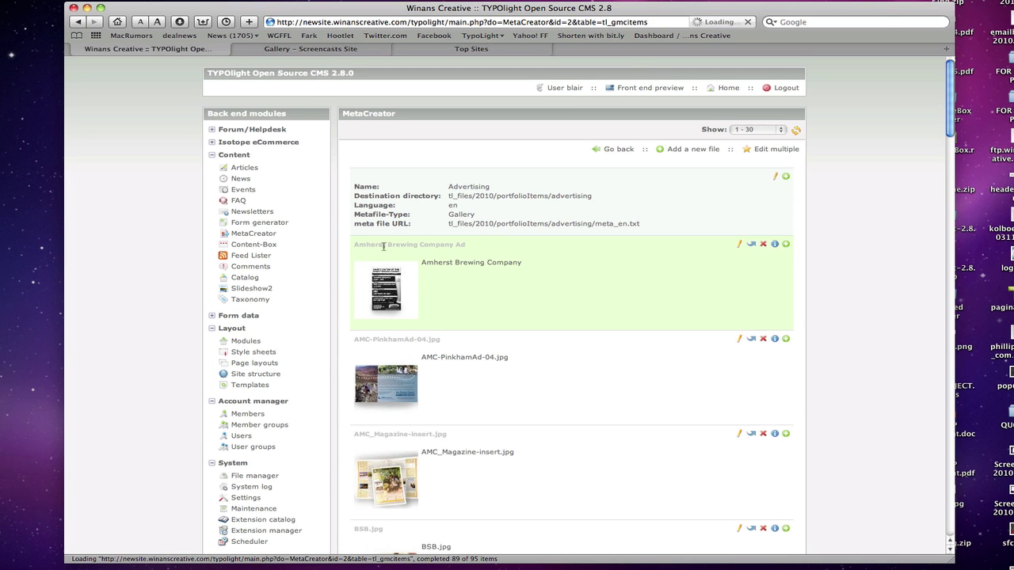
{"action": "left_click", "coordinate": [238, 168]}
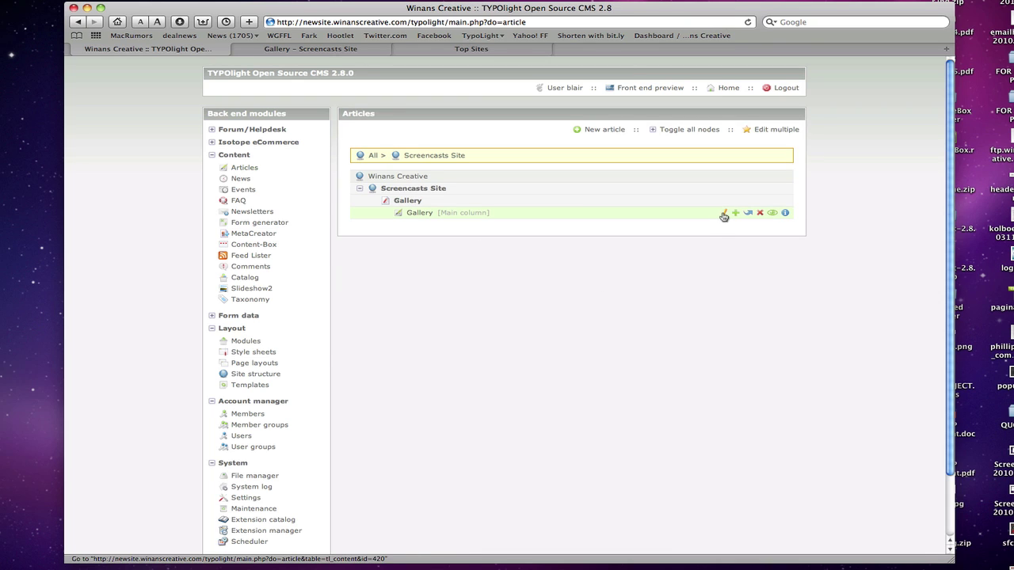
{"action": "left_click", "coordinate": [723, 214]}
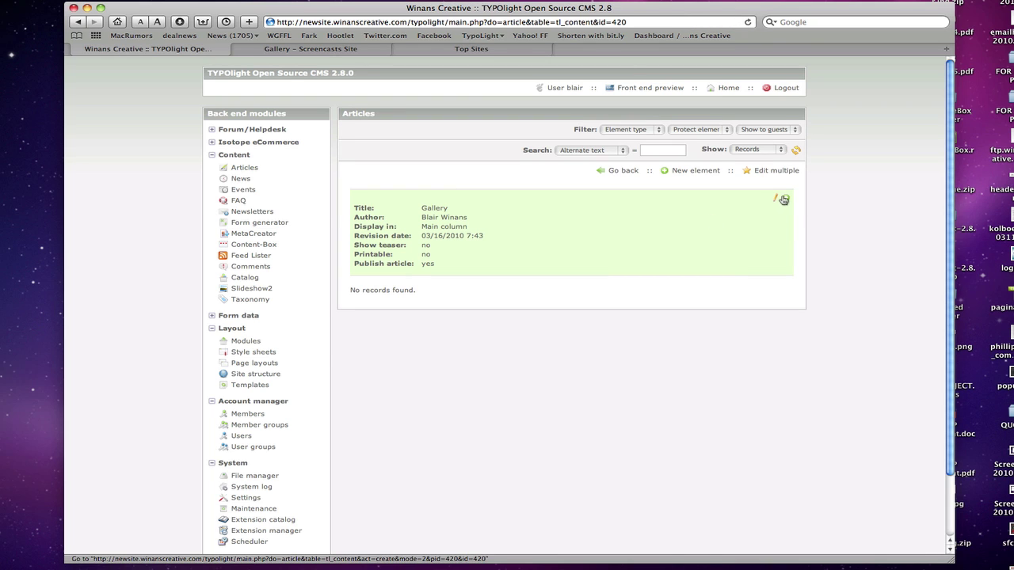
Add a new content element to the Gallery article with element type Gallery.
{"action": "left_click", "coordinate": [783, 200]}
{"action": "left_click", "coordinate": [400, 199]}
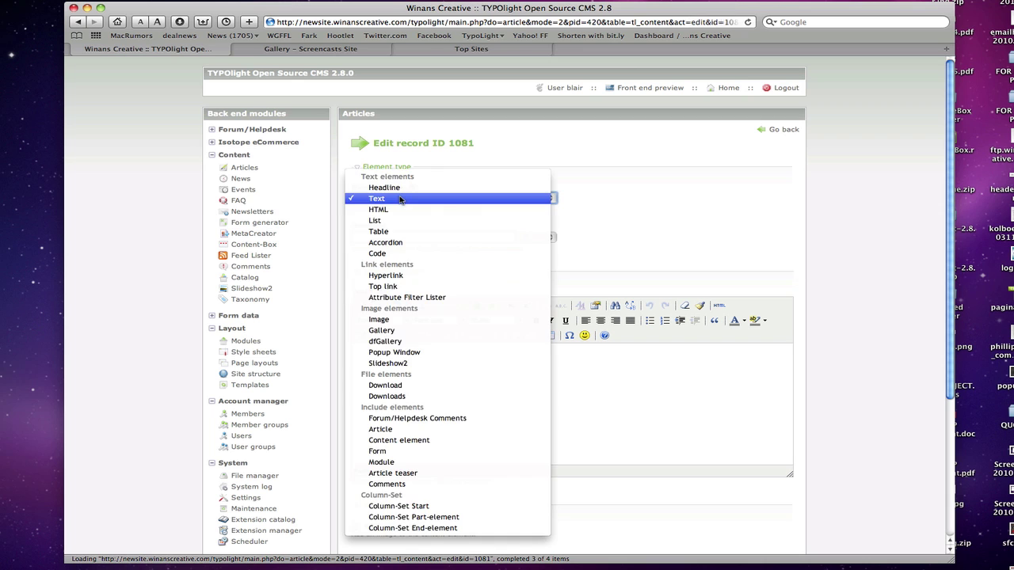
{"action": "left_click", "coordinate": [422, 331]}
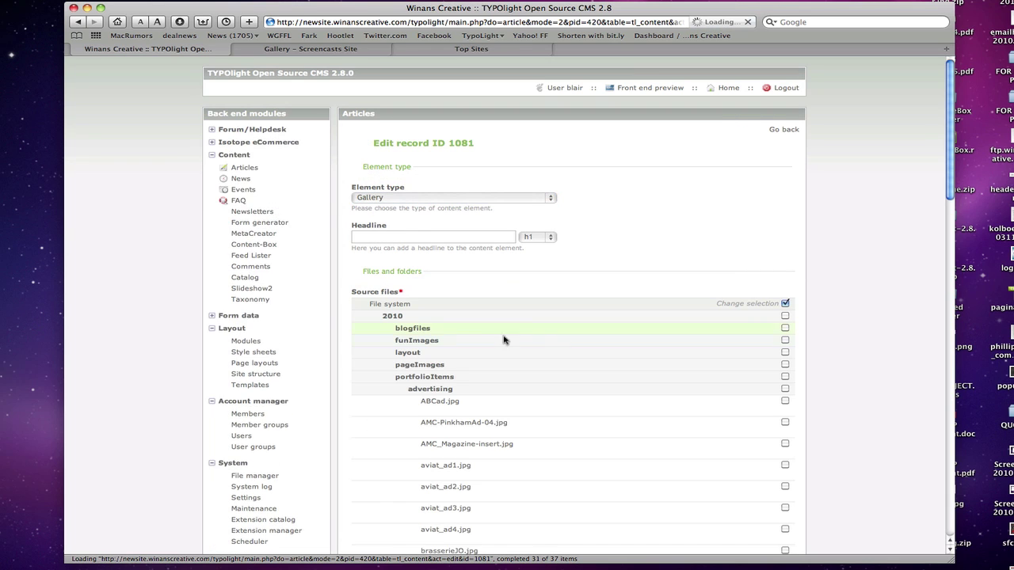
Select the whole advertising folder as the gallery's image source.
{"action": "scroll", "coordinate": [499, 337], "scroll_direction": "down", "scroll_amount": 2}
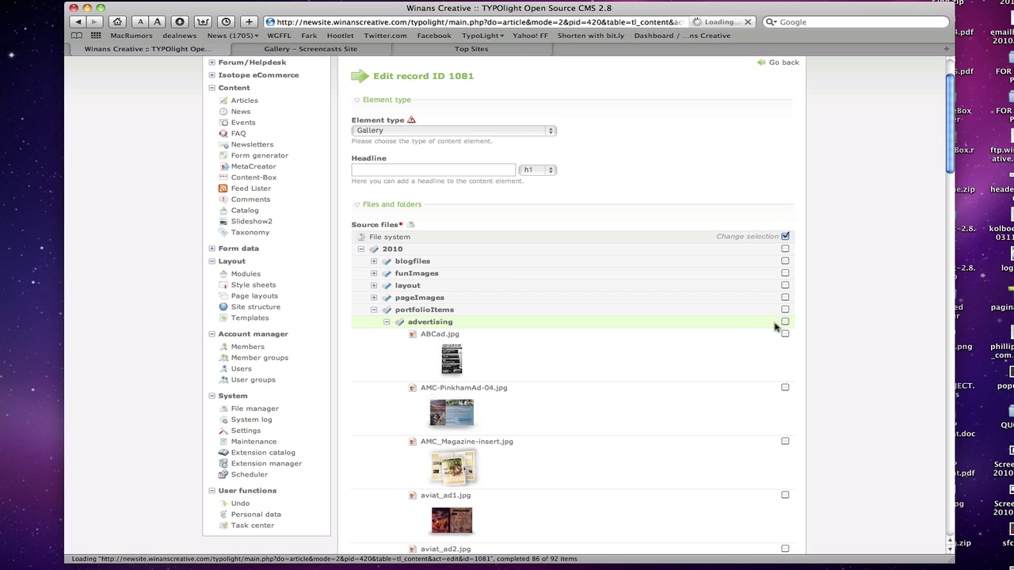
{"action": "left_click", "coordinate": [786, 321]}
{"action": "scroll", "coordinate": [822, 350], "scroll_direction": "down", "scroll_amount": 15}
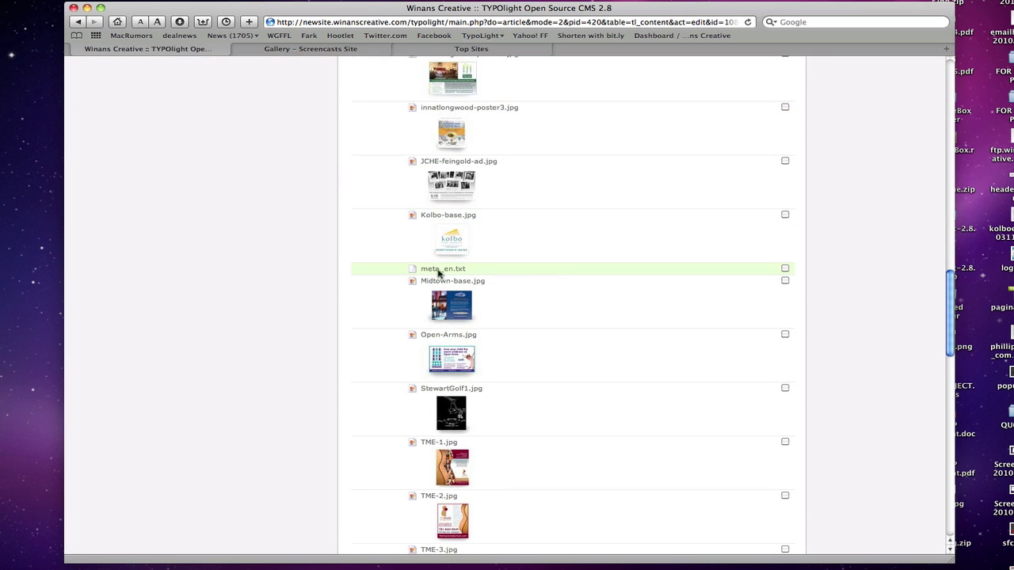
{"action": "left_click_drag", "start_coordinate": [953, 291], "coordinate": [948, 475]}
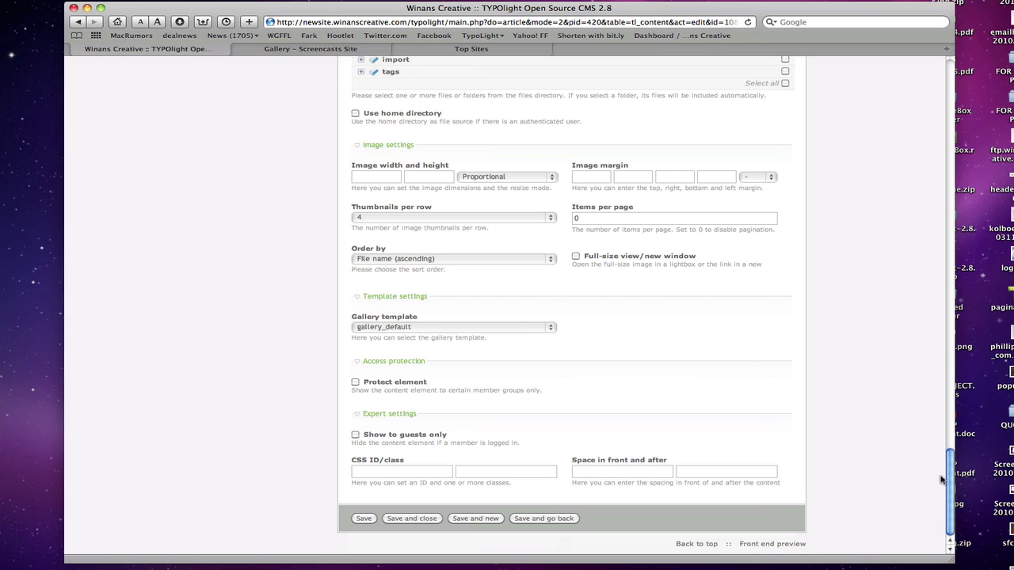
Set thumbnails to 100×75 with Exact dimensions and 5 px image margins.
{"action": "left_click", "coordinate": [381, 183]}
{"action": "type", "text": "100"}
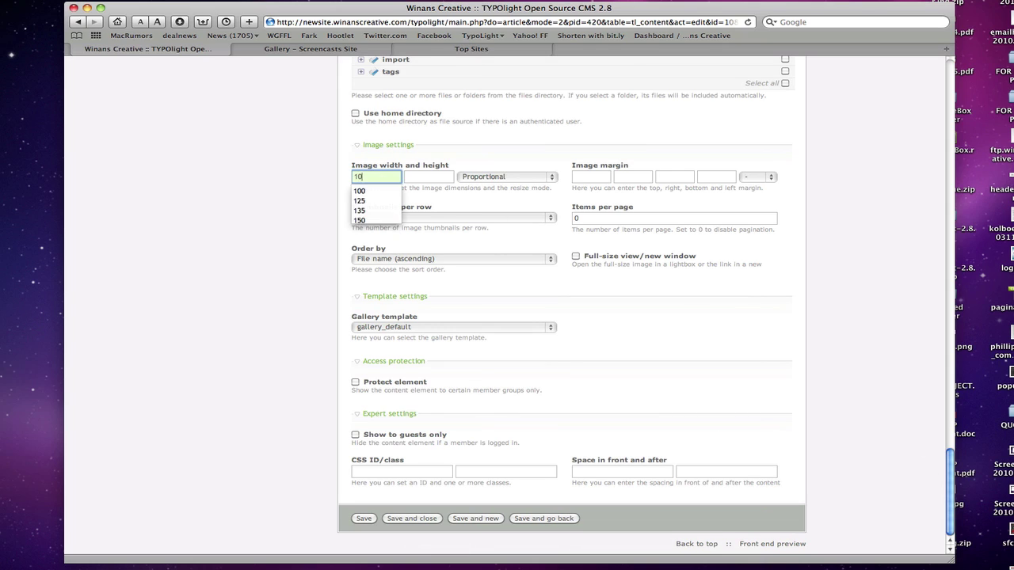
{"action": "key", "text": "Tab"}
{"action": "type", "text": "75"}
{"action": "left_click", "coordinate": [542, 178]}
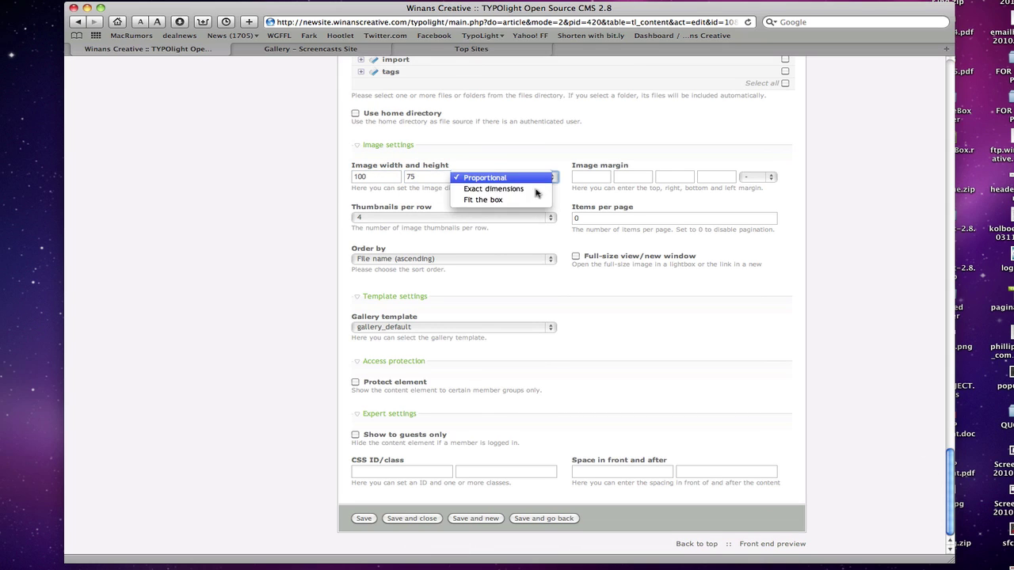
{"action": "left_click", "coordinate": [539, 188]}
{"action": "left_click", "coordinate": [639, 183]}
{"action": "type", "text": "5"}
{"action": "key", "text": "Tab"}
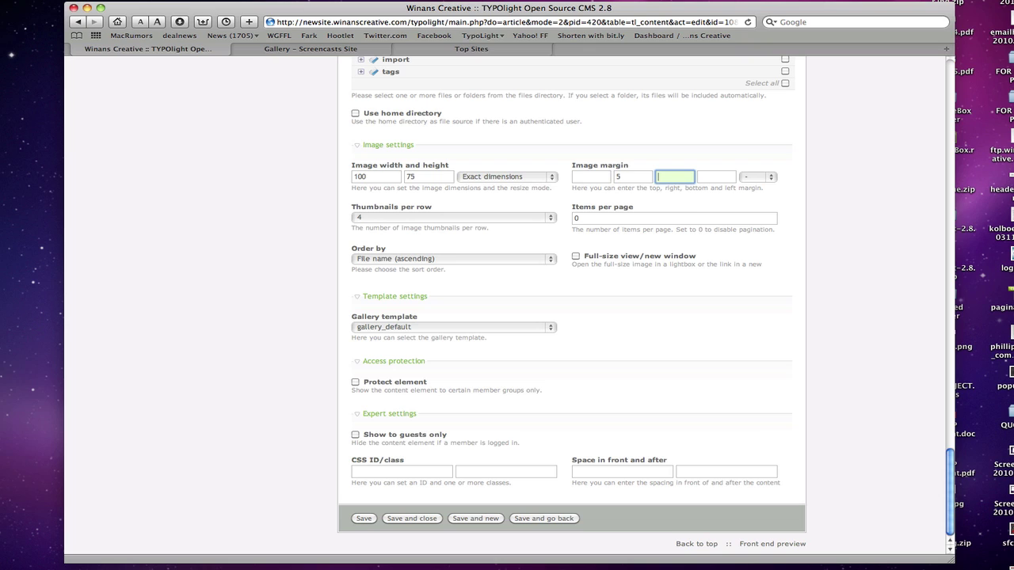
{"action": "type", "text": "5"}
{"action": "left_click", "coordinate": [757, 176]}
{"action": "left_click", "coordinate": [751, 190]}
Show 6 thumbnails per row, 12 per page, ordered by Meta file, with lightbox full-size view.
{"action": "left_click", "coordinate": [433, 221]}
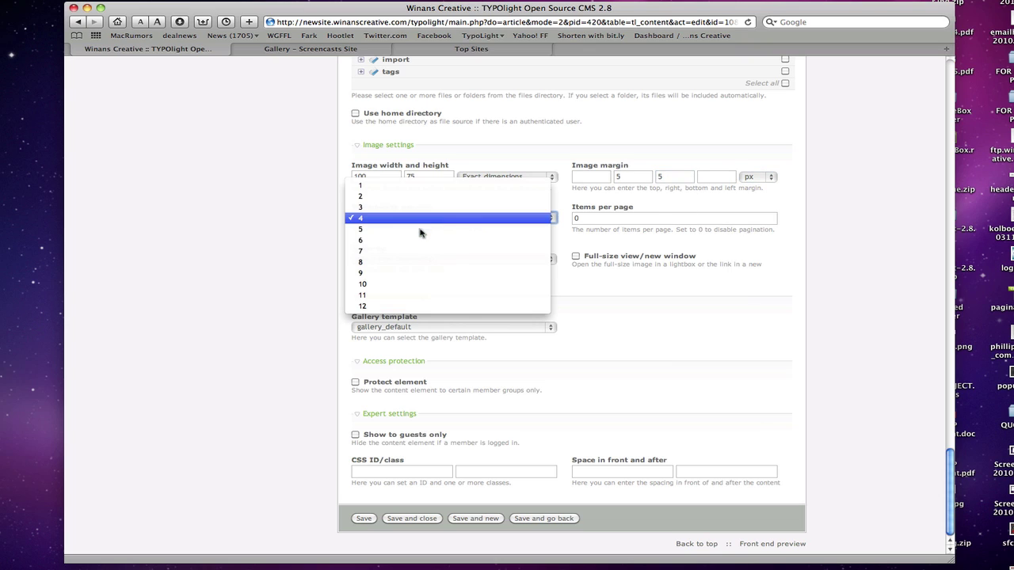
{"action": "left_click", "coordinate": [422, 243]}
{"action": "key", "text": "Tab"}
{"action": "type", "text": "12"}
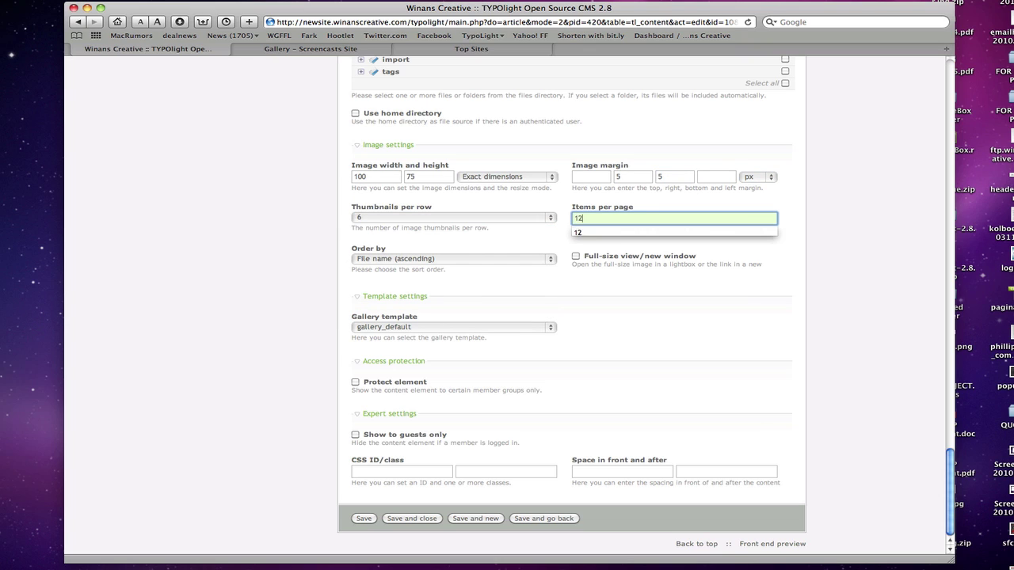
{"action": "left_click", "coordinate": [421, 259]}
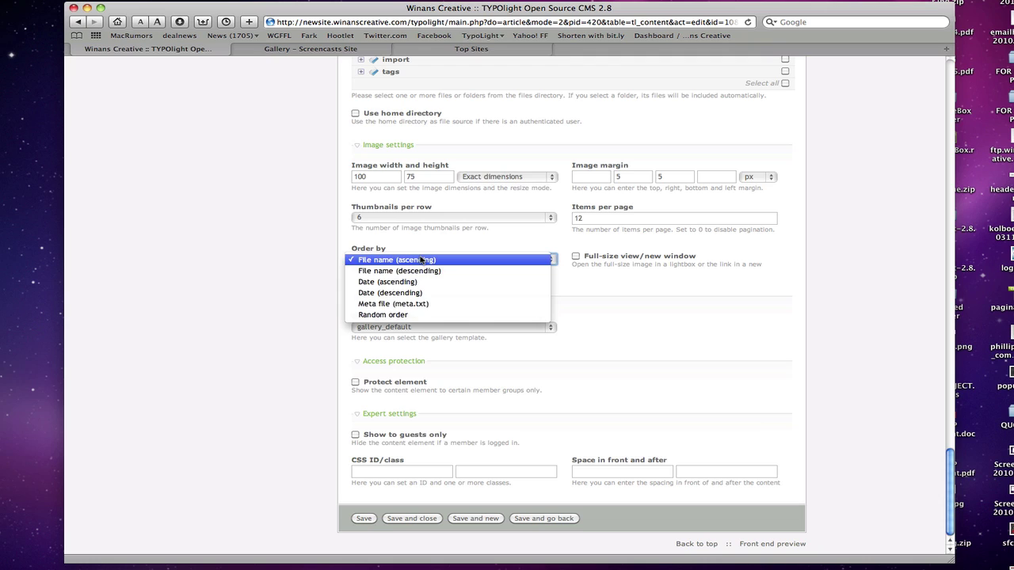
{"action": "left_click", "coordinate": [419, 305]}
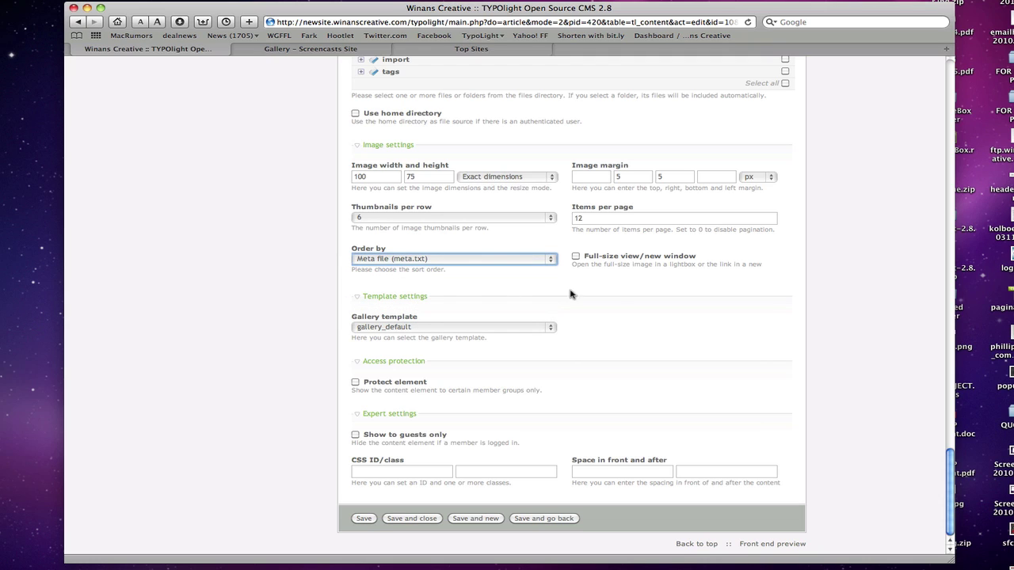
{"action": "left_click", "coordinate": [606, 260]}
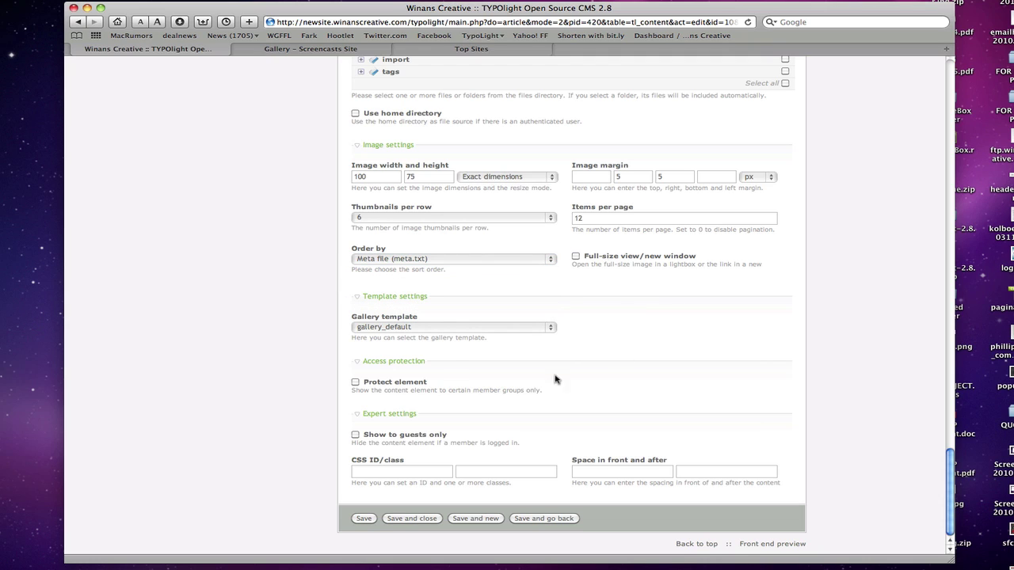
{"action": "left_click", "coordinate": [596, 256]}
Save the gallery, then open the Amherst Brewing Company Ad in the front-end lightbox and close it.
{"action": "left_click", "coordinate": [419, 519]}
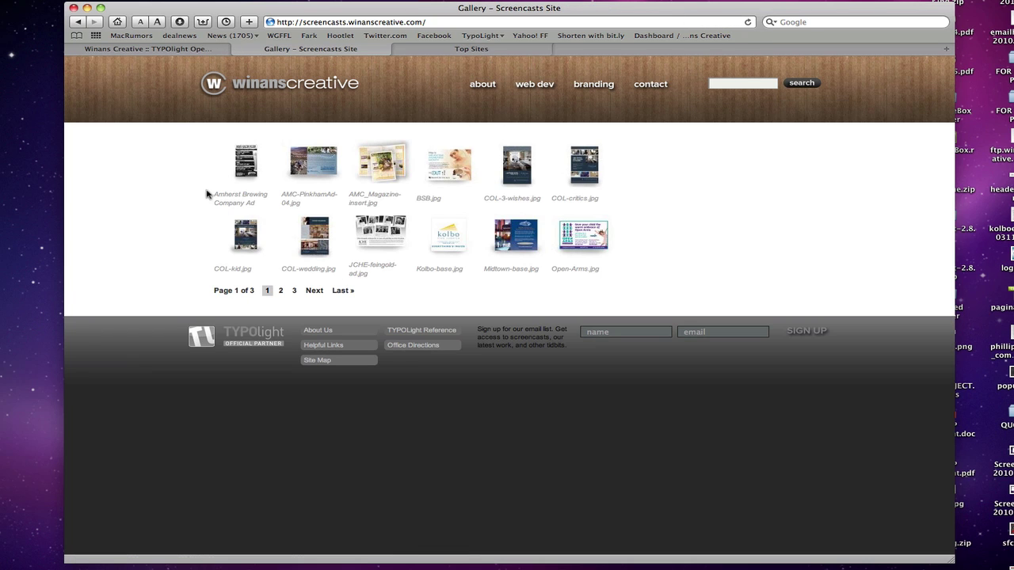
{"action": "left_click_drag", "start_coordinate": [203, 193], "coordinate": [262, 206]}
{"action": "left_click", "coordinate": [264, 207]}
{"action": "left_click", "coordinate": [247, 171]}
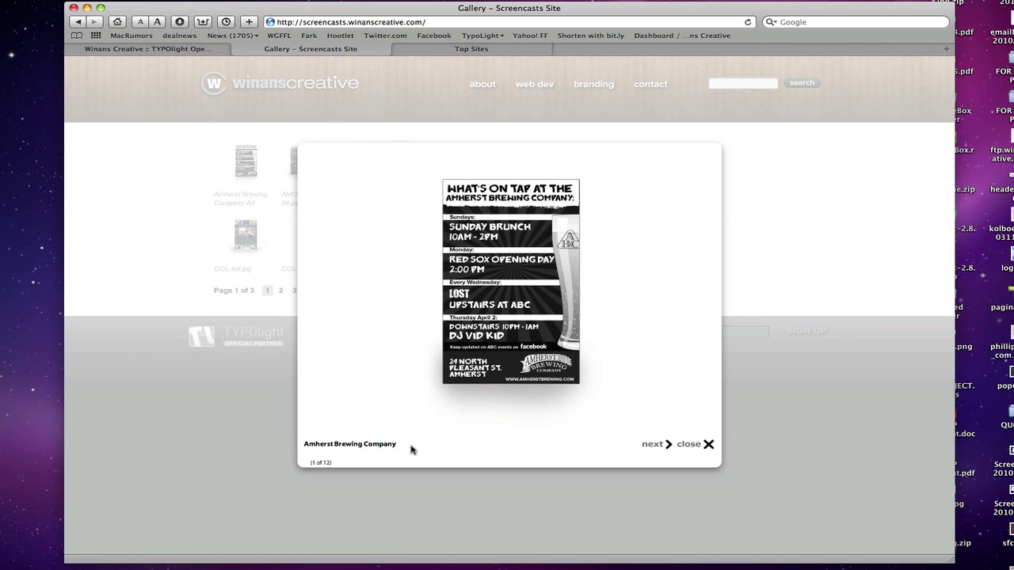
{"action": "left_click", "coordinate": [701, 446]}
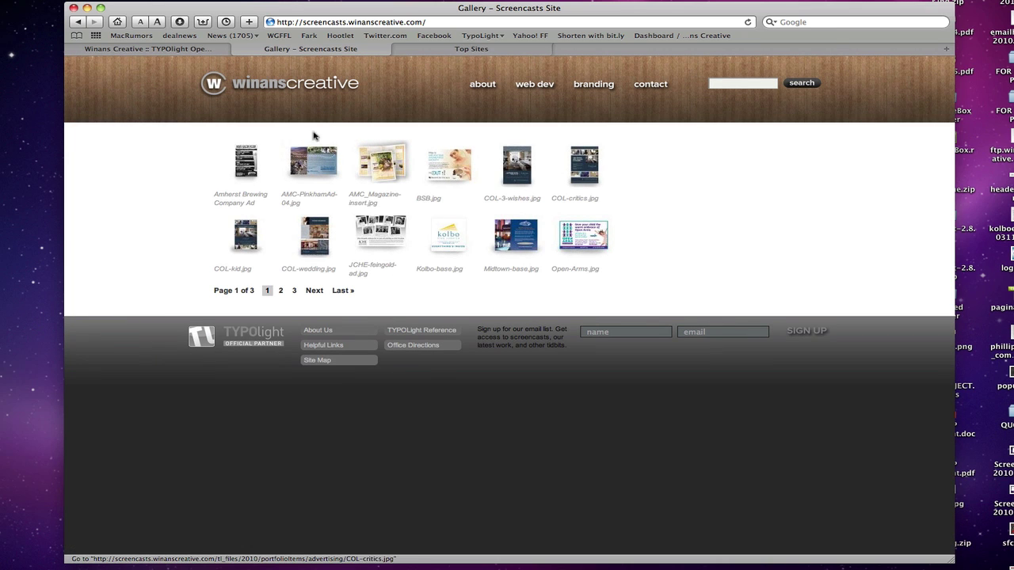